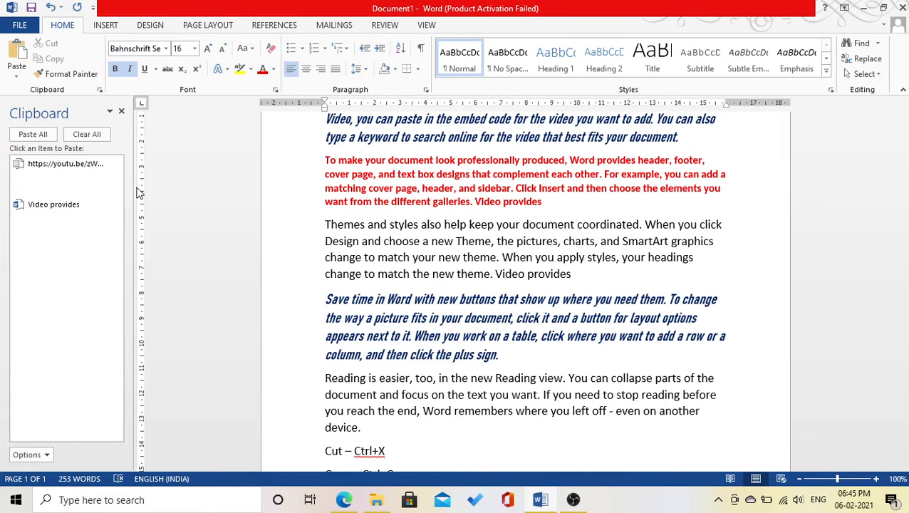
Insert a centred 'Computer Application' line above the first paragraph and select it.
{"action": "scroll", "coordinate": [139, 235], "scroll_direction": "up", "scroll_amount": 3}
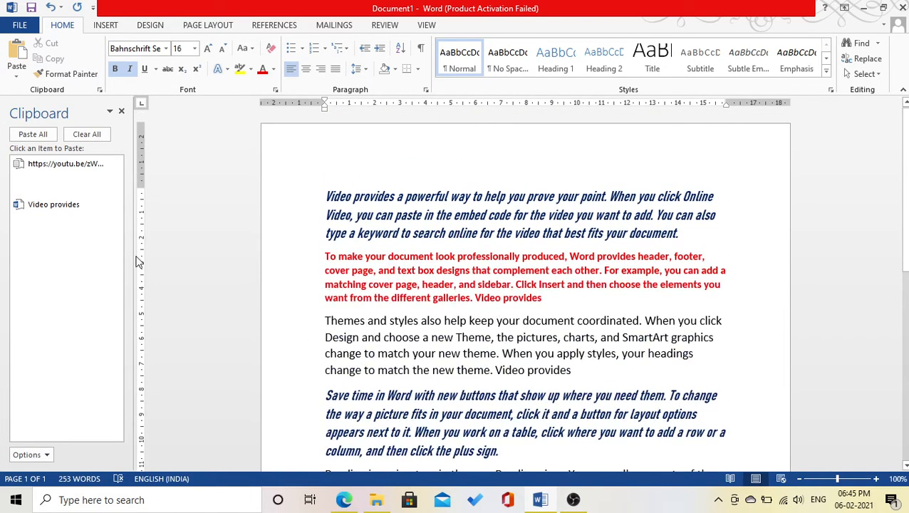
{"action": "left_click", "coordinate": [326, 197]}
{"action": "key", "text": "Return"}
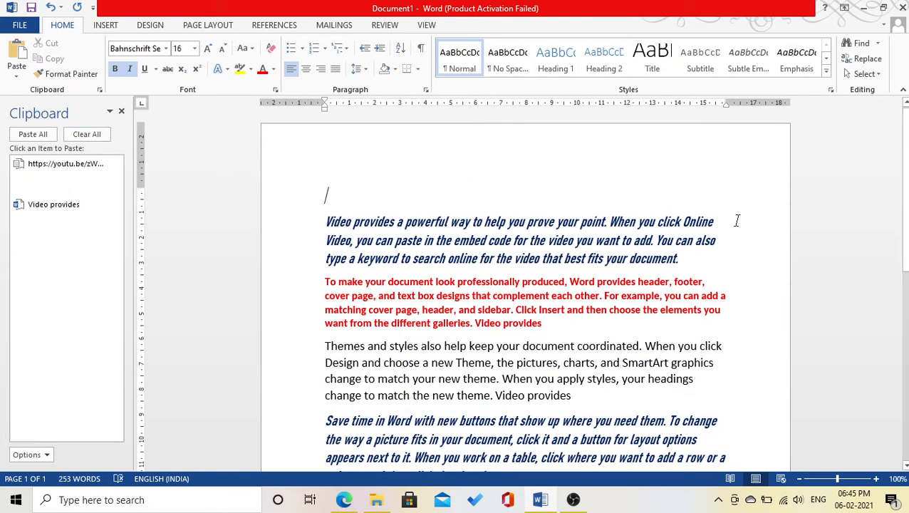
{"action": "type", "text": "Compute"}
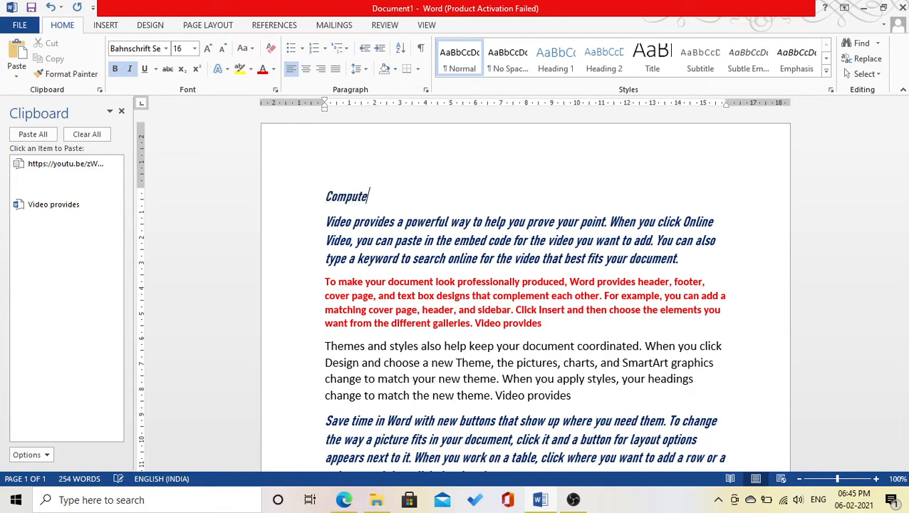
{"action": "type", "text": "r Application"}
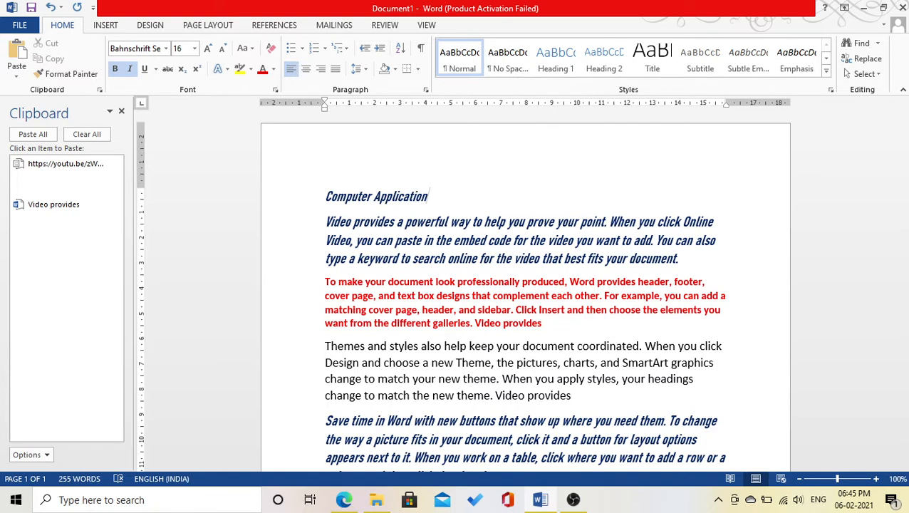
{"action": "key", "text": "ctrl+e"}
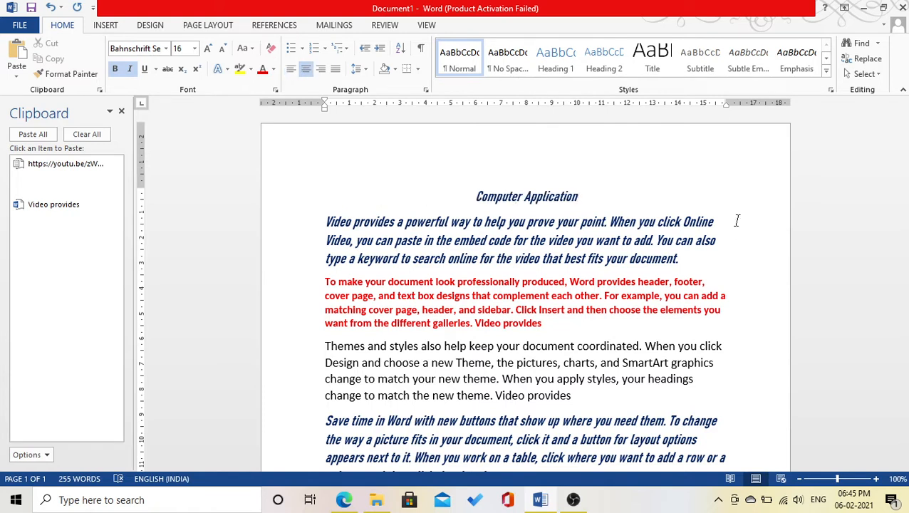
{"action": "key", "text": "shift+Home"}
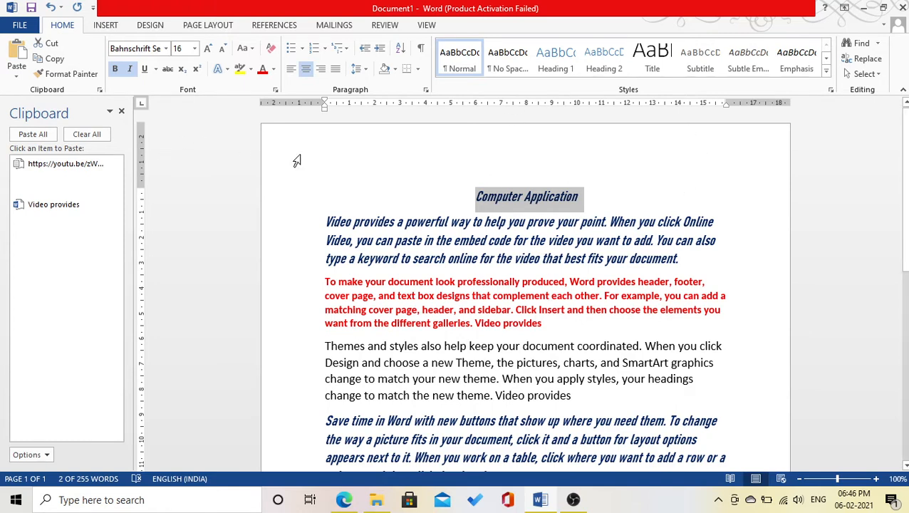
Set the title to font size 20, trying grow and shrink font before settling on 20.
{"action": "left_click", "coordinate": [194, 49]}
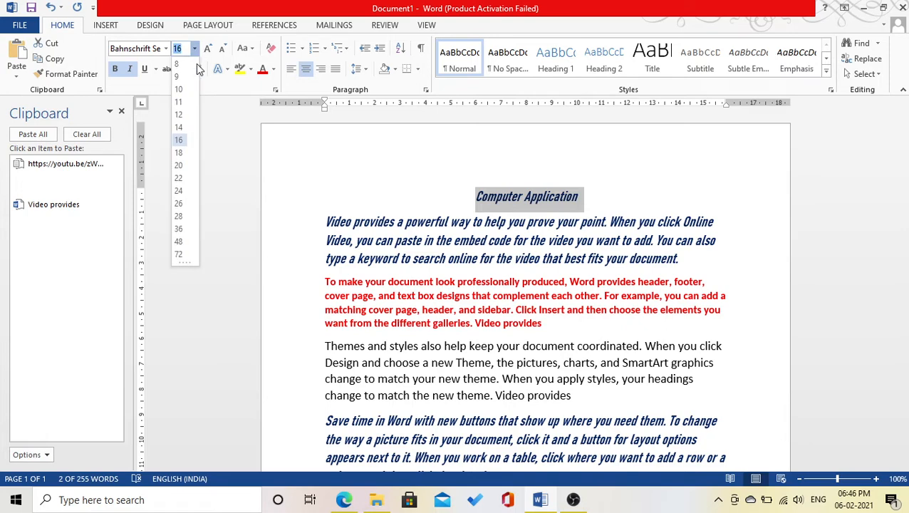
{"action": "left_click", "coordinate": [177, 165]}
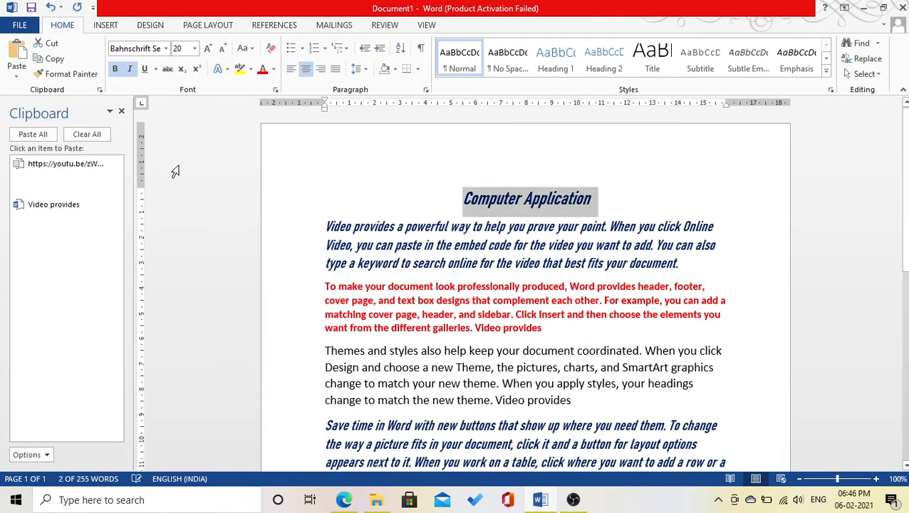
{"action": "left_click", "coordinate": [207, 48]}
{"action": "left_click", "coordinate": [207, 48]}
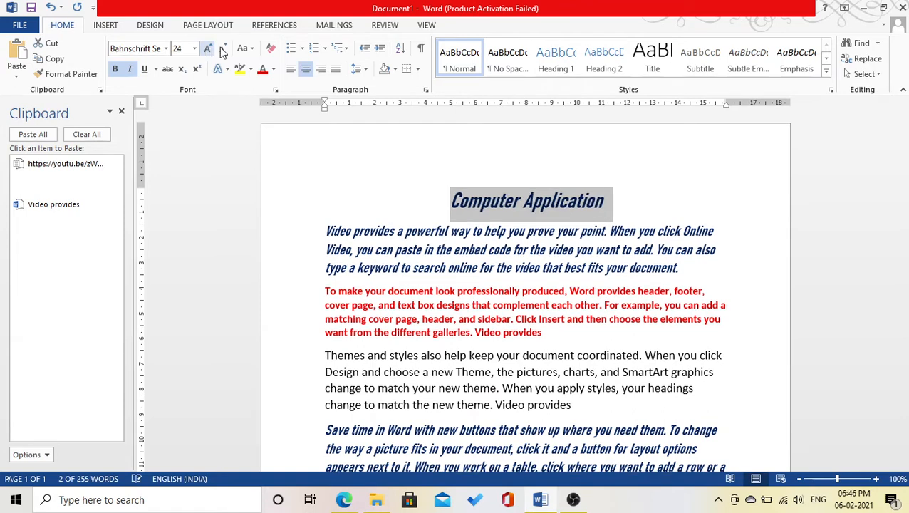
{"action": "left_click", "coordinate": [224, 48]}
{"action": "left_click", "coordinate": [223, 49]}
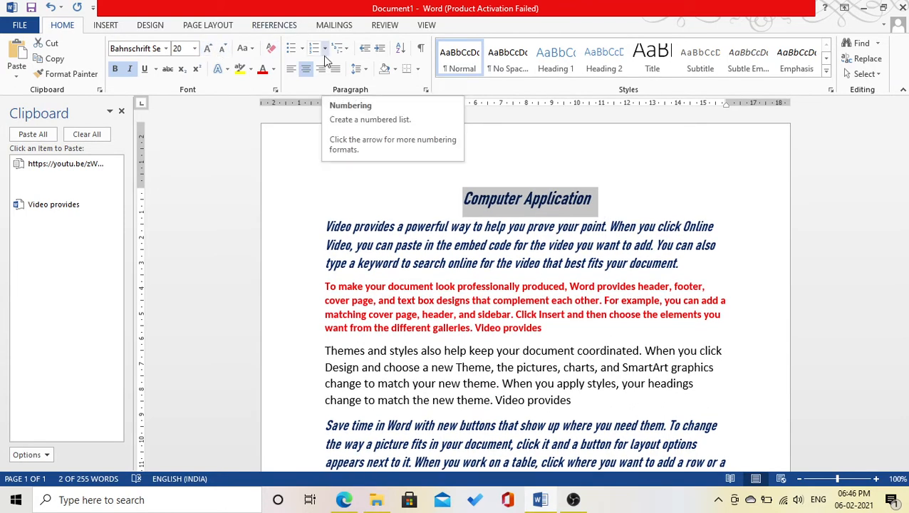
{"action": "key", "text": "ctrl+shift+period"}
{"action": "key", "text": "ctrl+shift+period"}
{"action": "key", "text": "ctrl+shift+period"}
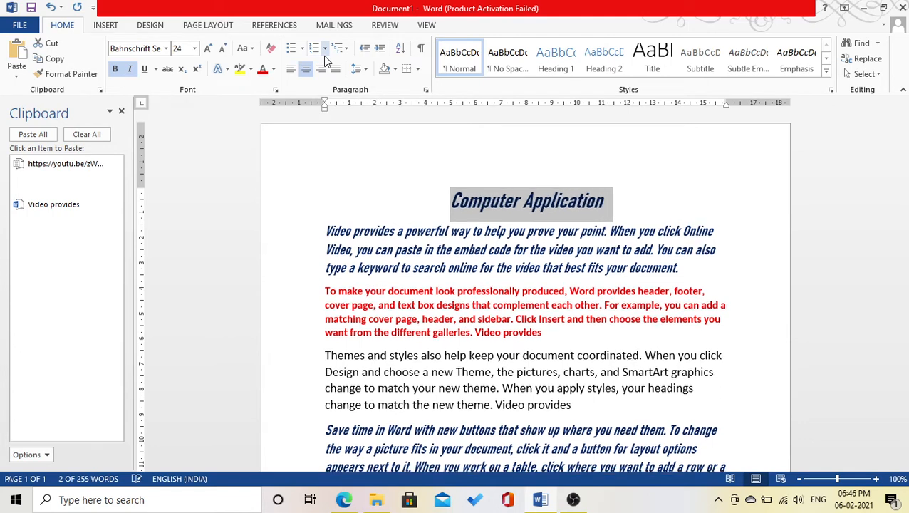
{"action": "key", "text": "ctrl+shift+comma"}
{"action": "key", "text": "ctrl+shift+comma"}
{"action": "key", "text": "ctrl+shift+comma"}
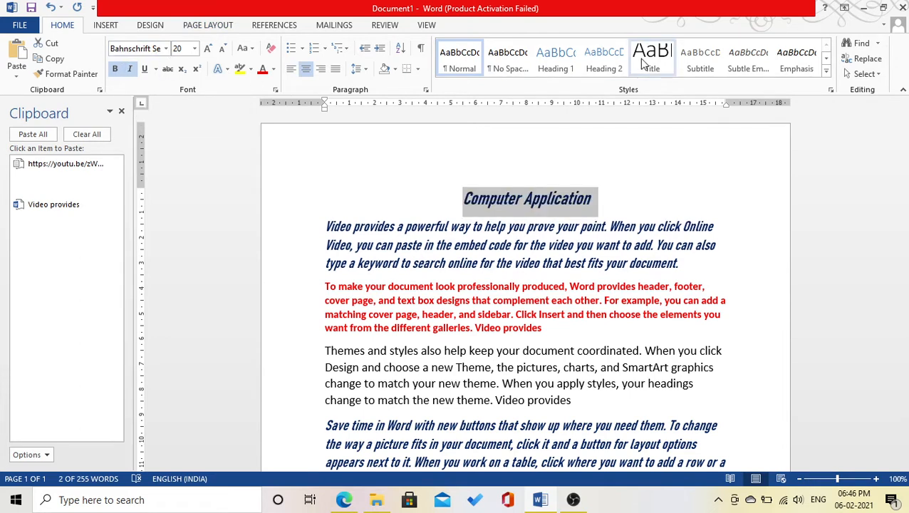
Make the title bold, then apply and remove strikethrough.
{"action": "key", "text": "ctrl+b"}
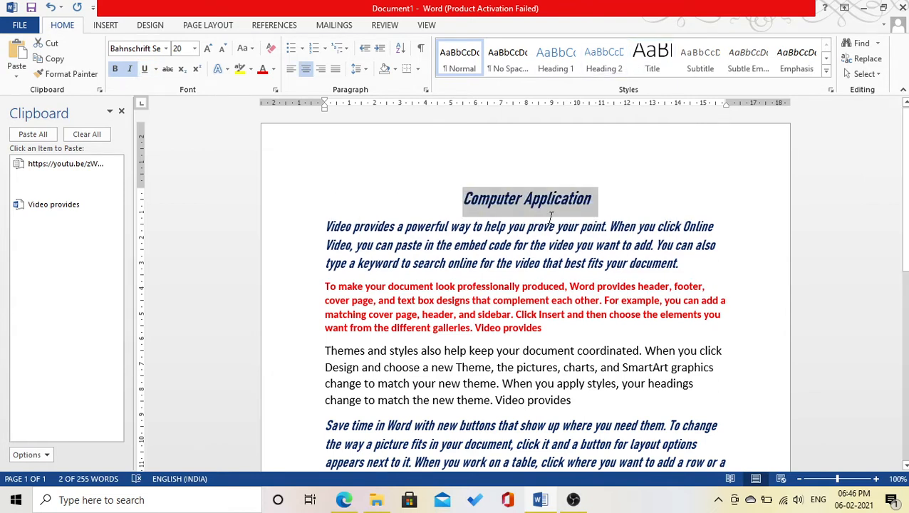
{"action": "left_click", "coordinate": [168, 69]}
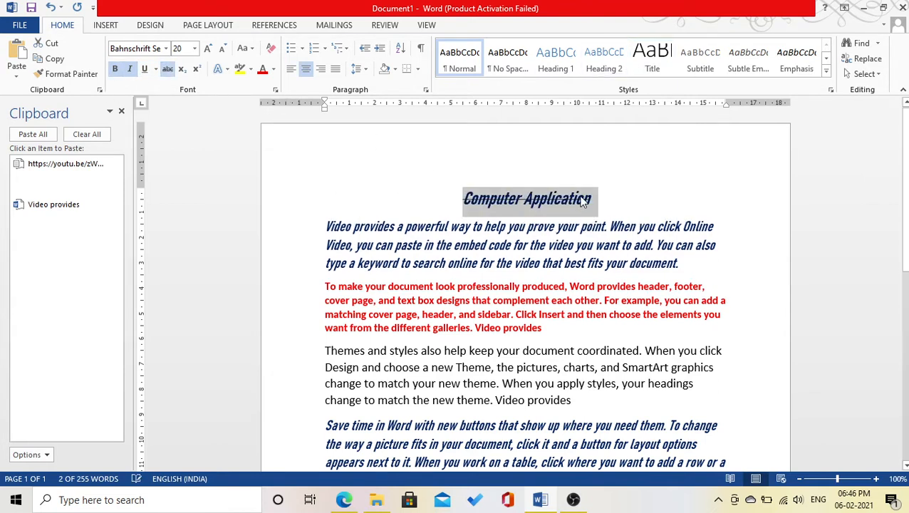
{"action": "left_click", "coordinate": [168, 70]}
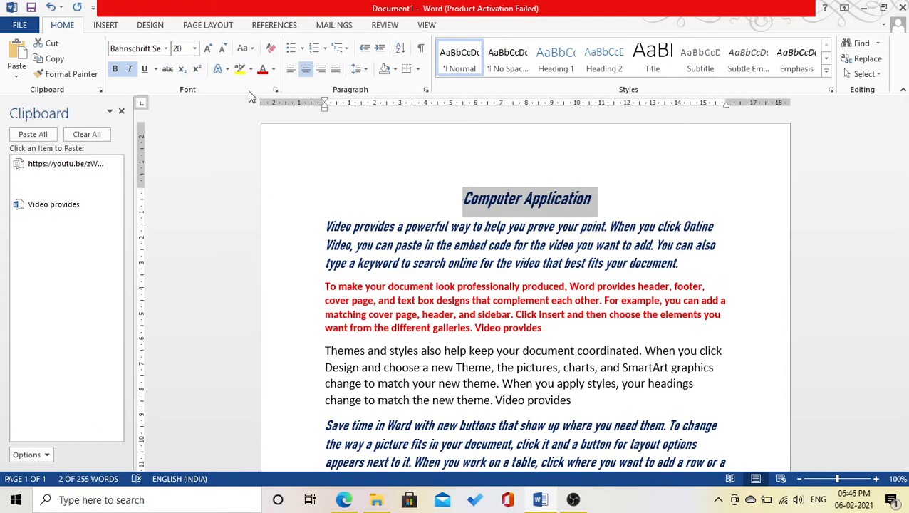
Add a new final line reading 'DARPAN ACADEMY' after the last 'Video provides' text.
{"action": "scroll", "coordinate": [626, 201], "scroll_direction": "down", "scroll_amount": 3}
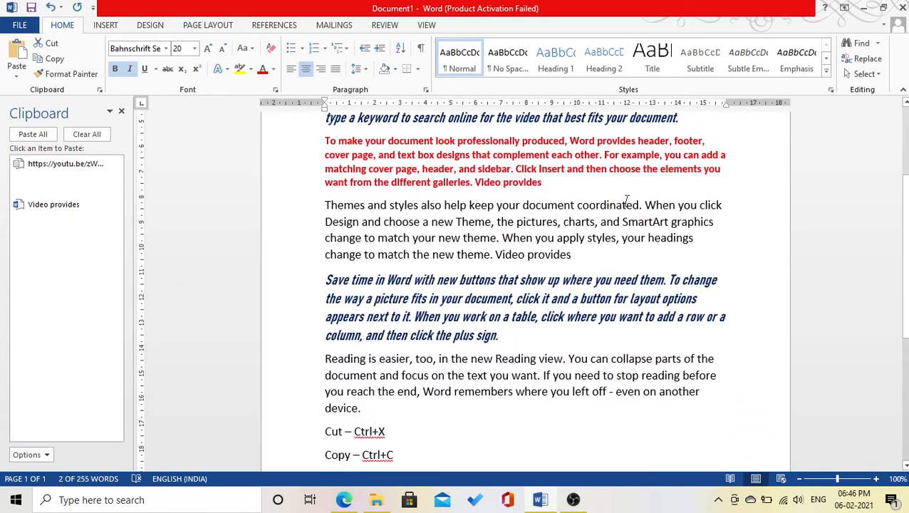
{"action": "scroll", "coordinate": [626, 201], "scroll_direction": "down", "scroll_amount": 5}
{"action": "left_click", "coordinate": [438, 236]}
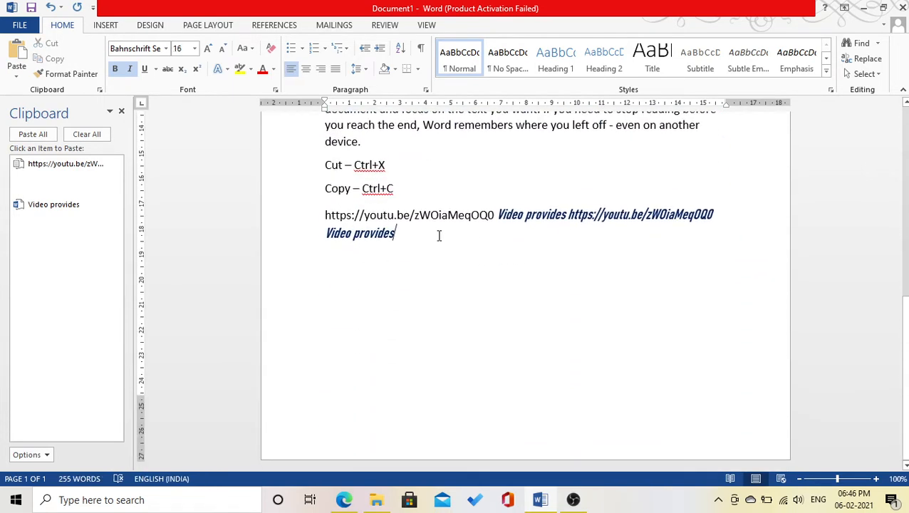
{"action": "key", "text": "Return"}
{"action": "type", "text": "C"}
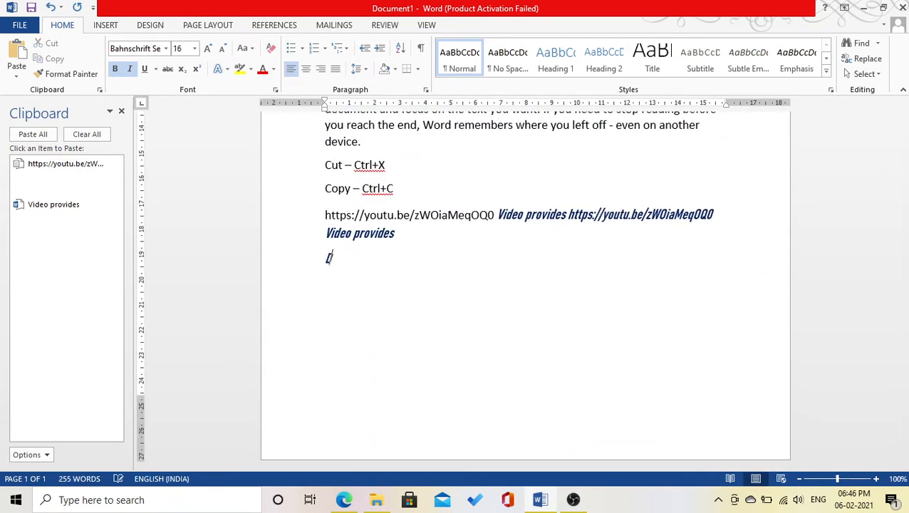
{"action": "type", "text": "a"}
{"action": "key", "text": "BackSpace"}
{"action": "type", "text": "ARPAN ACAD"}
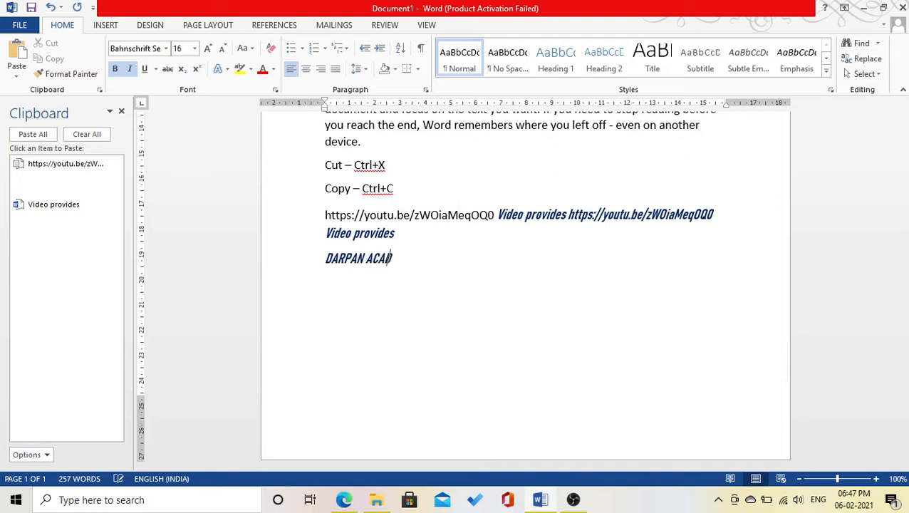
{"action": "type", "text": "EMY™"}
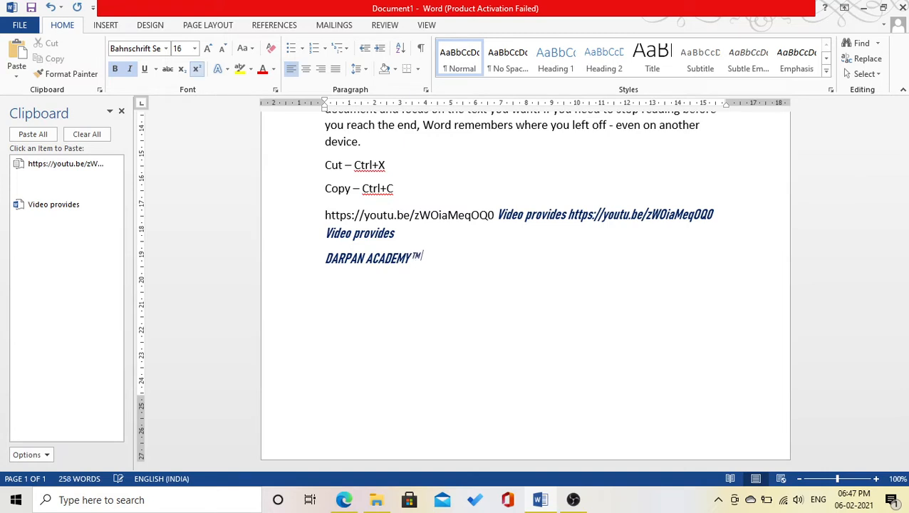
Turn superscript off and type 'H2SO4' on a new line below DARPAN ACADEMY™.
{"action": "left_click", "coordinate": [196, 70]}
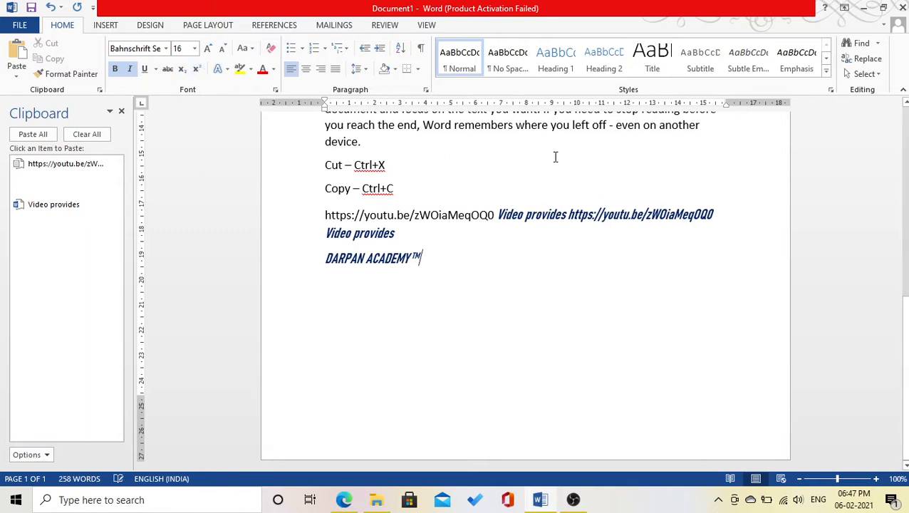
{"action": "key", "text": "Return"}
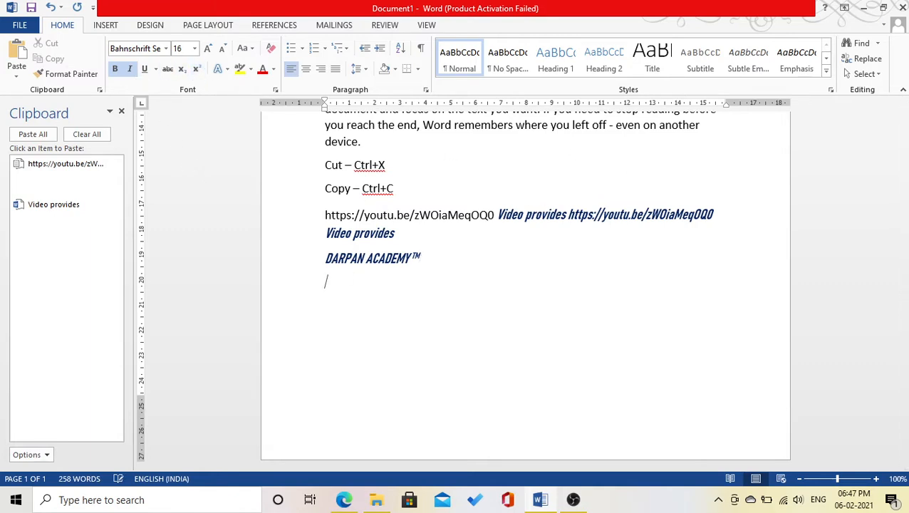
{"action": "type", "text": "H2SO4"}
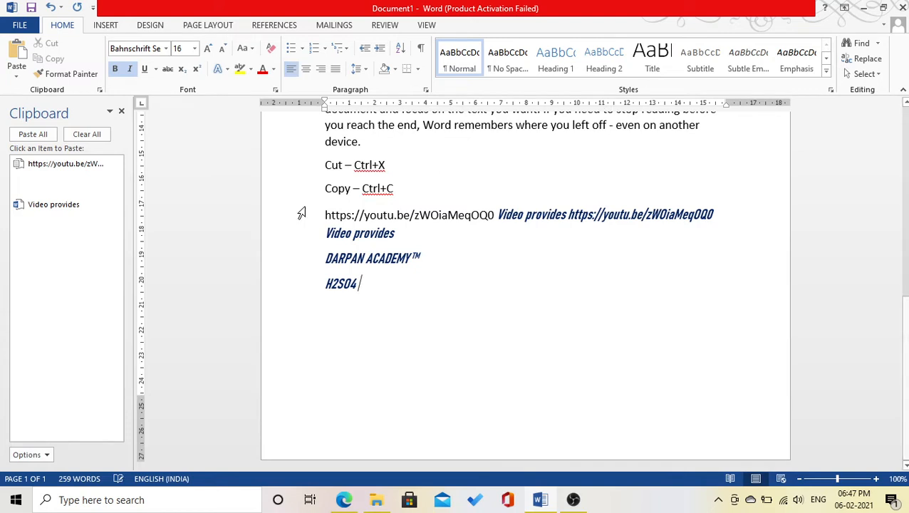
Toggle subscript on and off for the 2 and 4 in H2SO4, then start a new line.
{"action": "left_click_drag", "start_coordinate": [330, 285], "coordinate": [338, 286]}
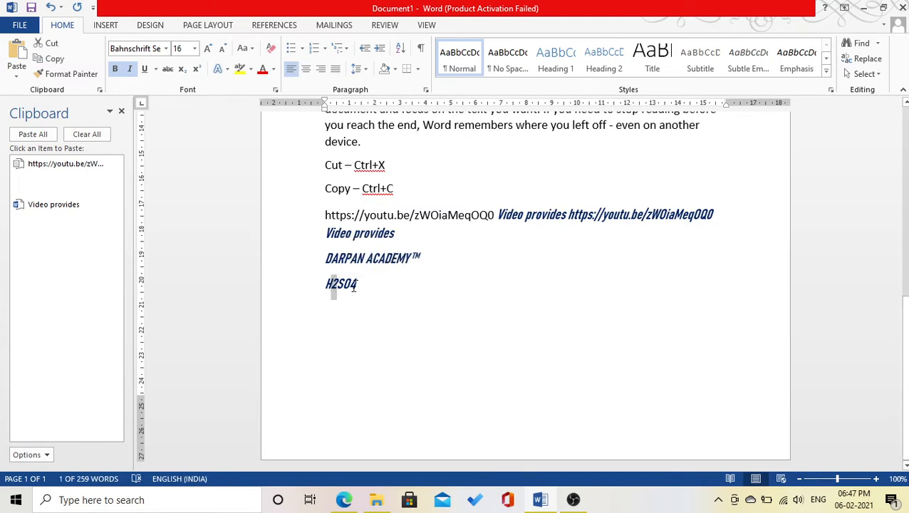
{"action": "left_click_drag", "start_coordinate": [358, 285], "coordinate": [348, 286]}
{"action": "left_click", "coordinate": [182, 69]}
{"action": "left_click", "coordinate": [182, 70]}
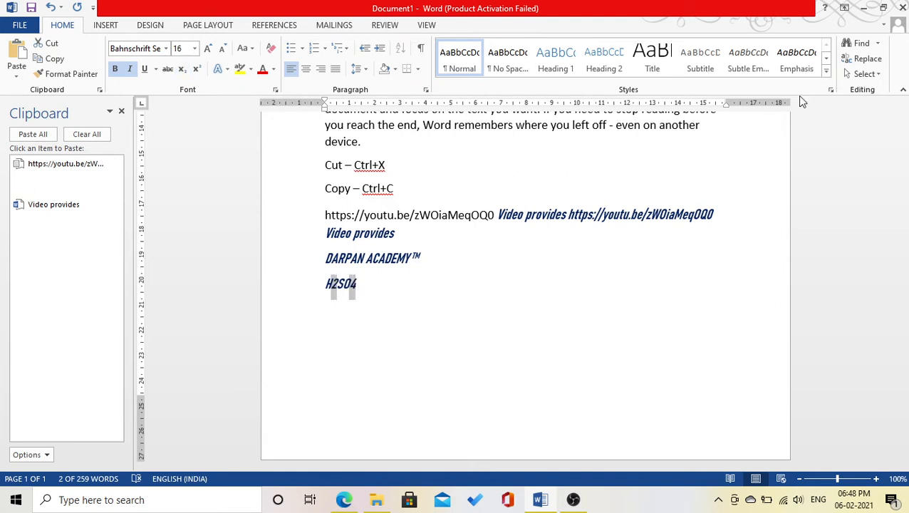
{"action": "key", "text": "ctrl+equal"}
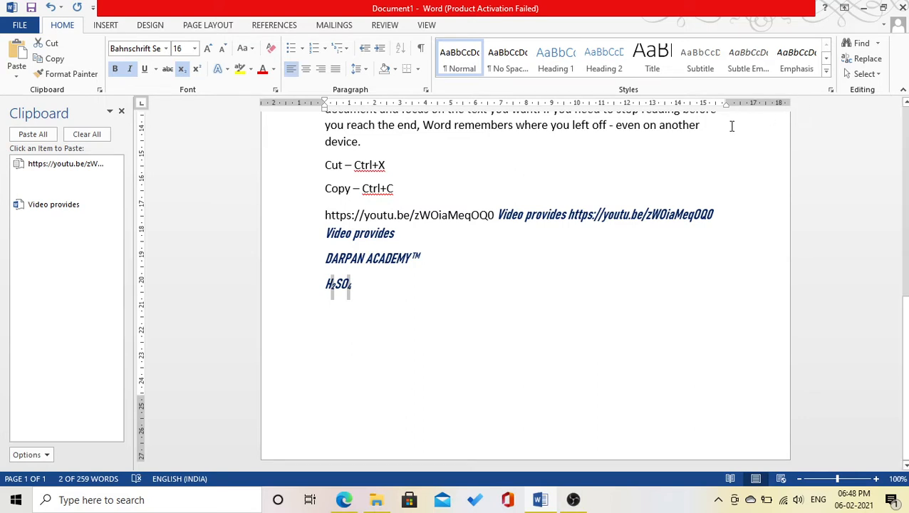
{"action": "key", "text": "ctrl+equal"}
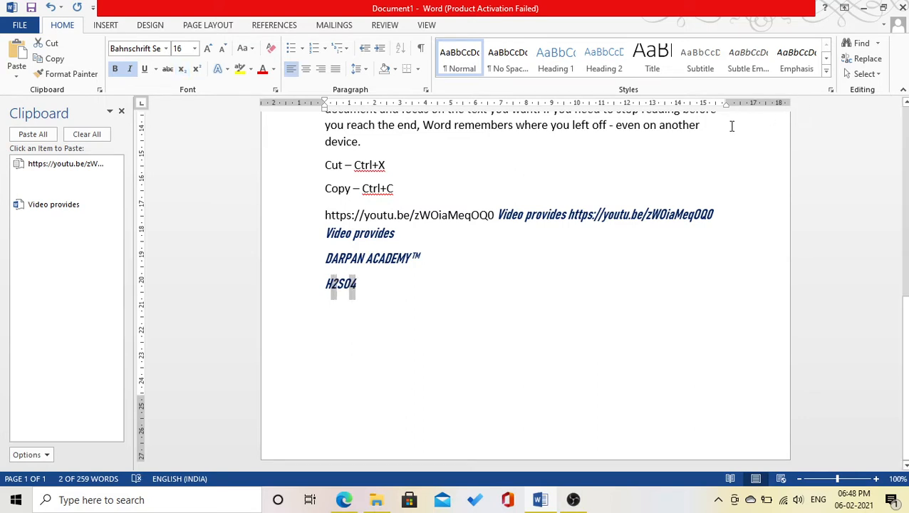
{"action": "key", "text": "End"}
{"action": "key", "text": "Return"}
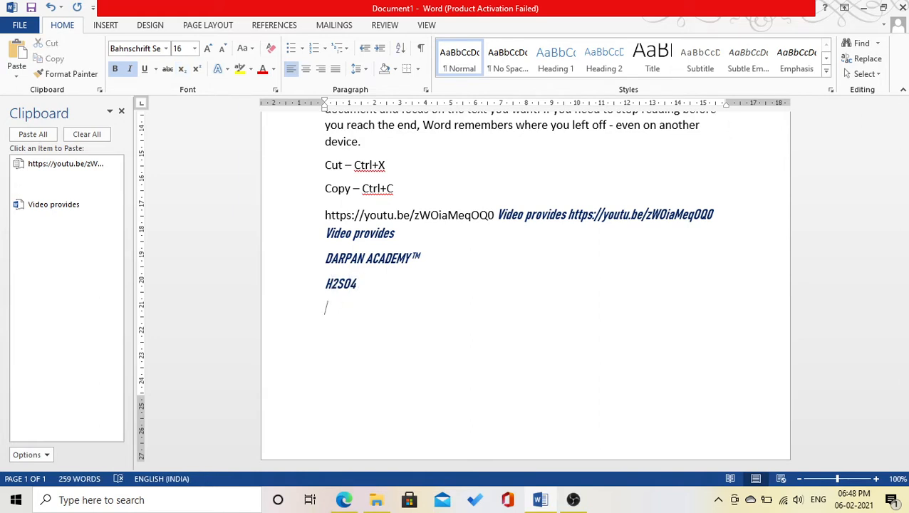
Type the note 'Super Script – Ctrl + Shift + +'.
{"action": "type", "text": "sUPER Scrip"}
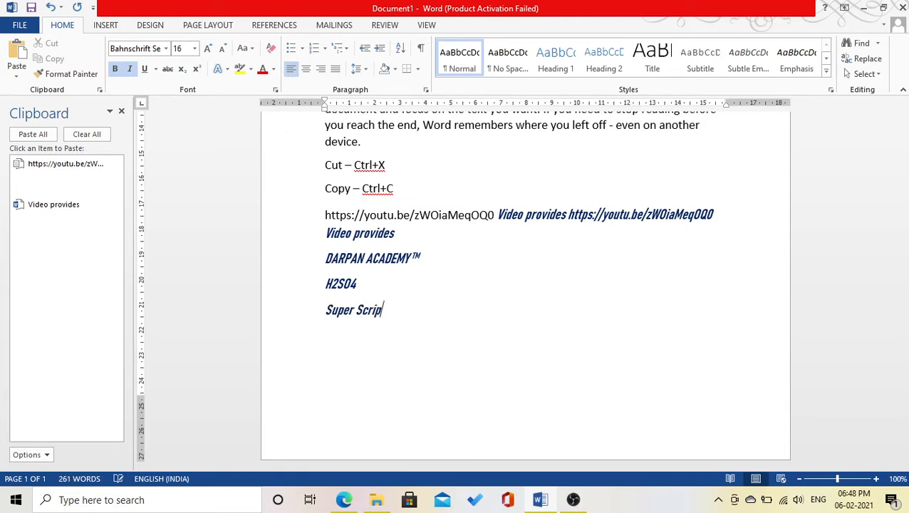
{"action": "type", "text": "t - Ctrl + Shi"}
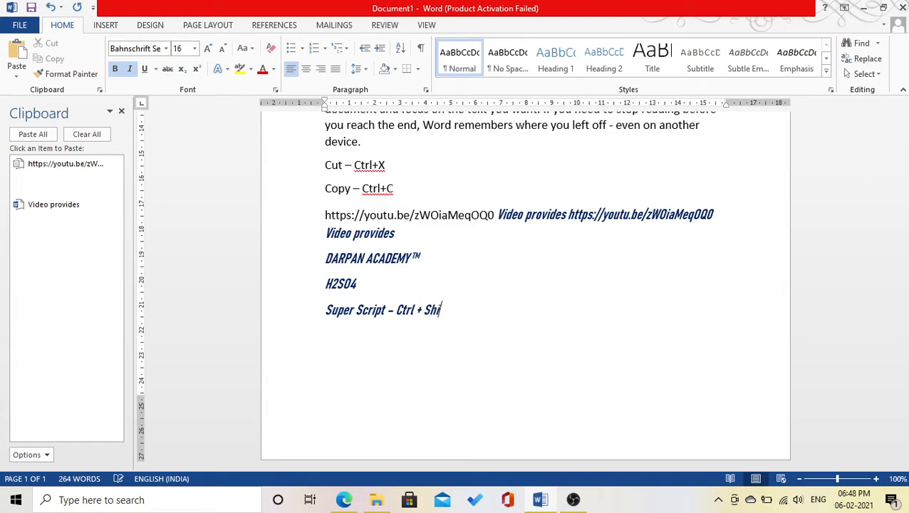
{"action": "type", "text": "ft +"}
{"action": "type", "text": "_+"}
{"action": "key", "text": "BackSpace"}
{"action": "key", "text": "BackSpace"}
{"action": "type", "text": "+"}
On the next line, type the note 'Sub Script – Ctrl + ='.
{"action": "key", "text": "Return"}
{"action": "type", "text": "St"}
{"action": "key", "text": "BackSpace"}
{"action": "type", "text": "ubScript"}
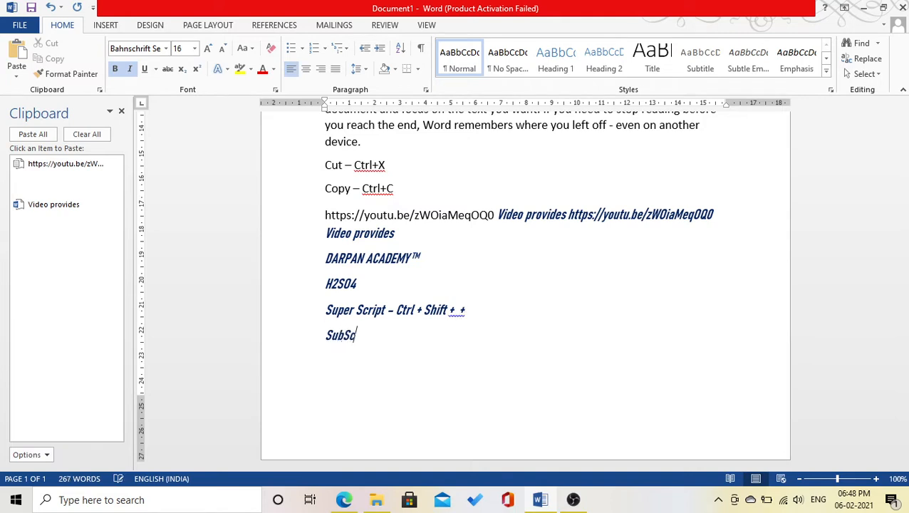
{"action": "key", "text": "BackSpace"}
{"action": "key", "text": "BackSpace"}
{"action": "key", "text": "BackSpace"}
{"action": "key", "text": "BackSpace"}
{"action": "key", "text": "BackSpace"}
{"action": "key", "text": "BackSpace"}
{"action": "type", "text": "Sc"}
{"action": "type", "text": "ript"}
{"action": "type", "text": " -"}
{"action": "type", "text": " Ctrl"}
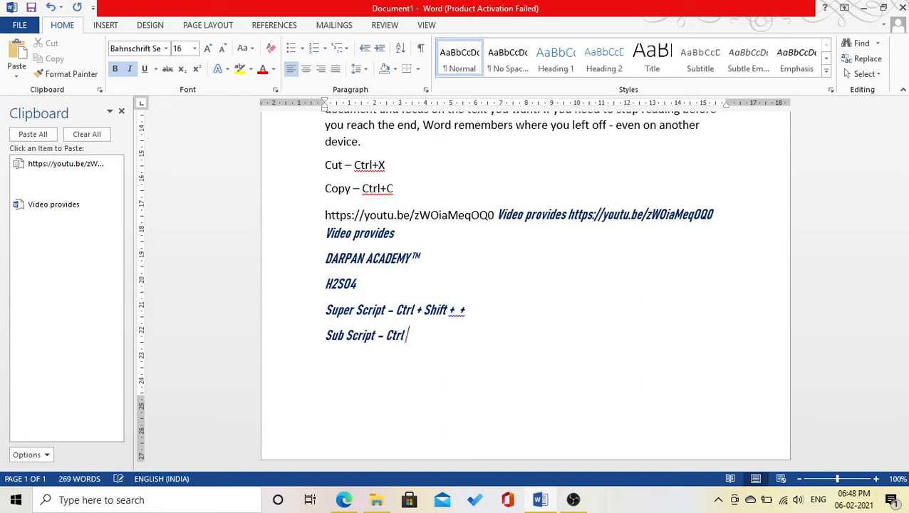
{"action": "type", "text": " + ="}
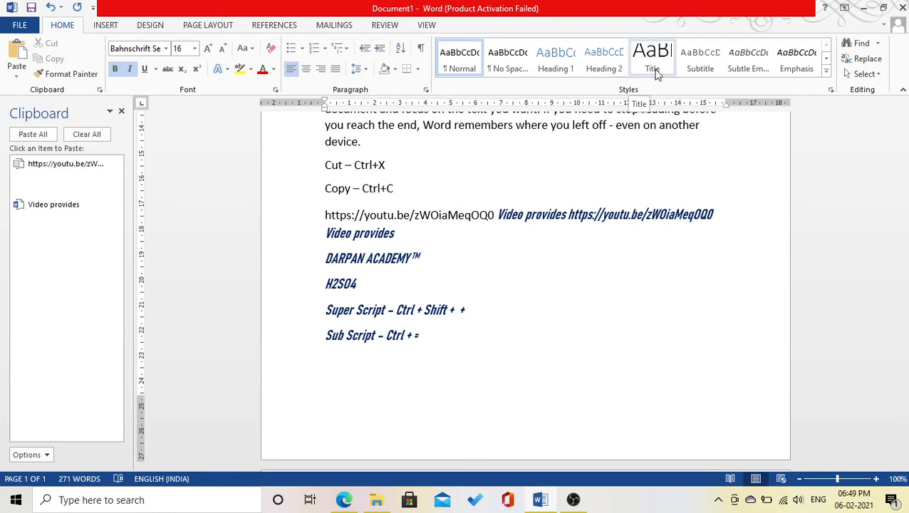
Add 'Grow Font – Ctrl + Shift + >' and 'Shrink Font – Ctrl + Shift + <' lines, then select the title.
{"action": "type", "text": "Grow"}
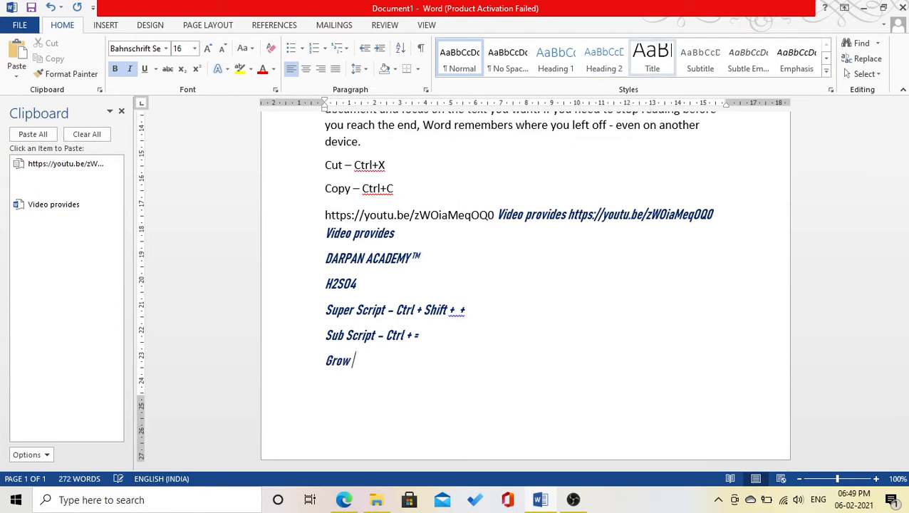
{"action": "type", "text": " Font"}
{"action": "type", "text": " -"}
{"action": "type", "text": " Ctrl"}
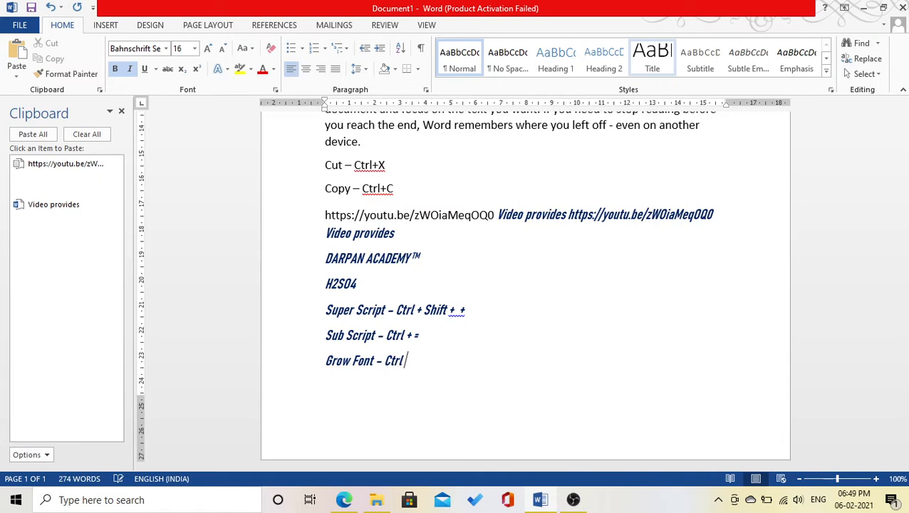
{"action": "type", "text": " + Shift +>"}
{"action": "key", "text": "Return"}
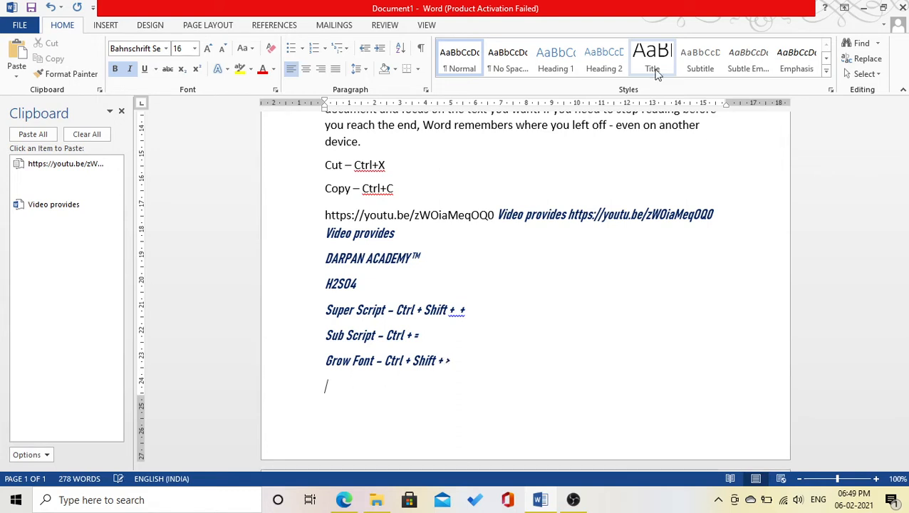
{"action": "type", "text": "Sh"}
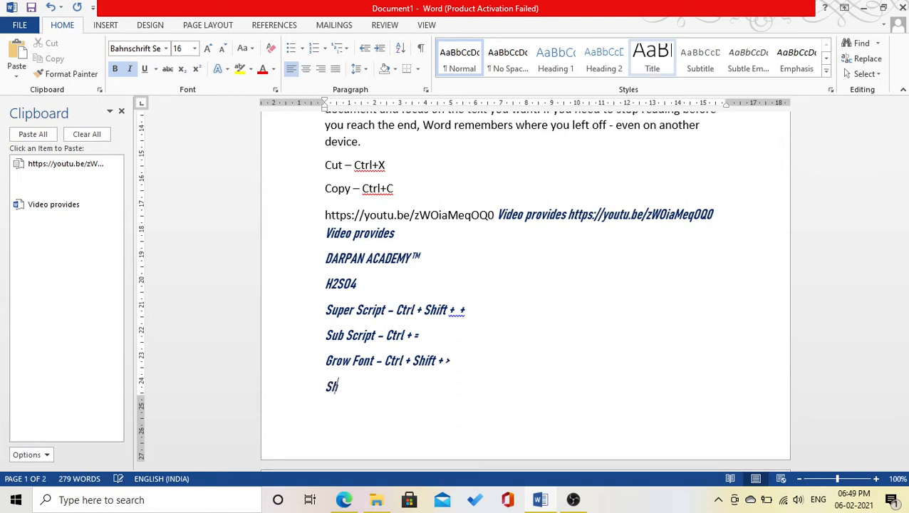
{"action": "type", "text": "rink Font"}
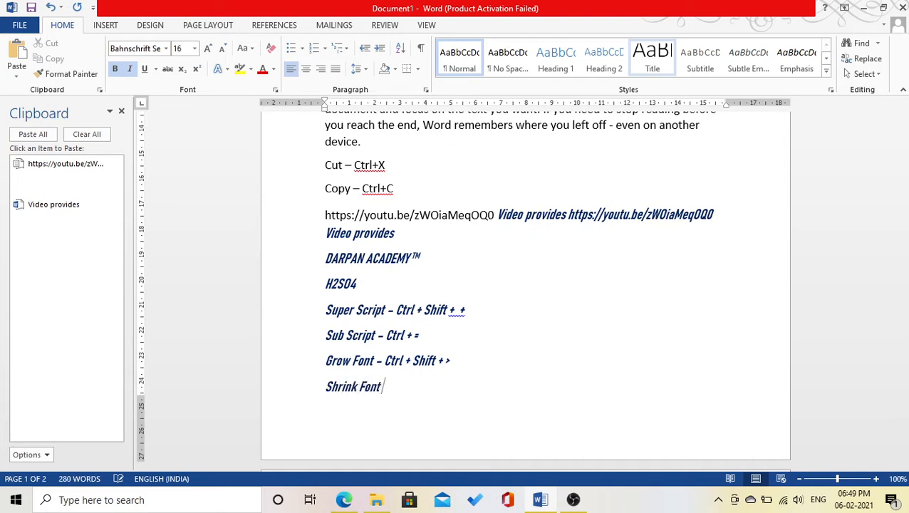
{"action": "type", "text": " - Ct"}
{"action": "type", "text": "rl"}
{"action": "type", "text": " + Shift"}
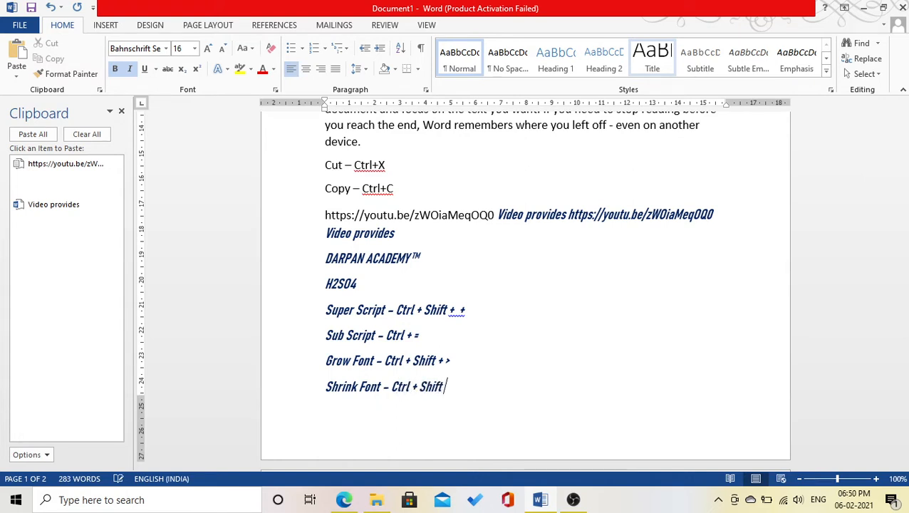
{"action": "type", "text": " + <"}
{"action": "key", "text": "Return"}
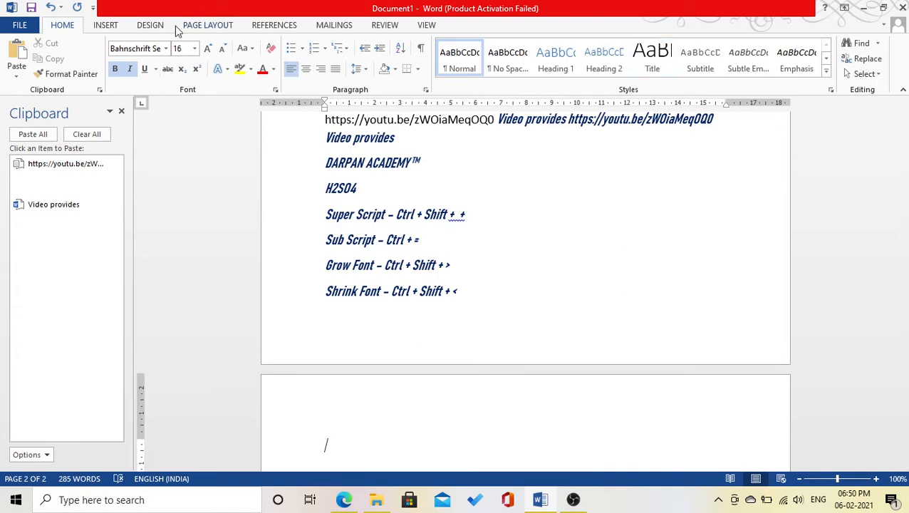
{"action": "scroll", "coordinate": [433, 272], "scroll_direction": "up", "scroll_amount": 15}
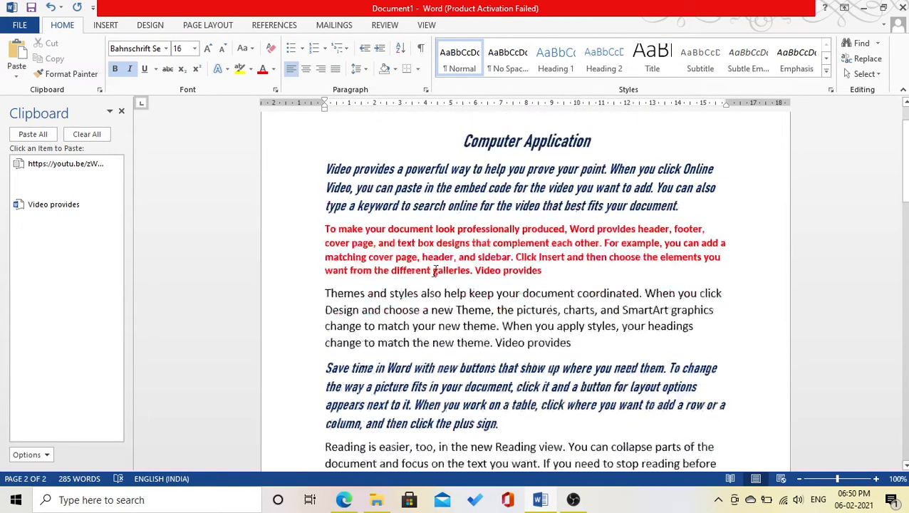
{"action": "left_click_drag", "start_coordinate": [599, 199], "coordinate": [475, 183]}
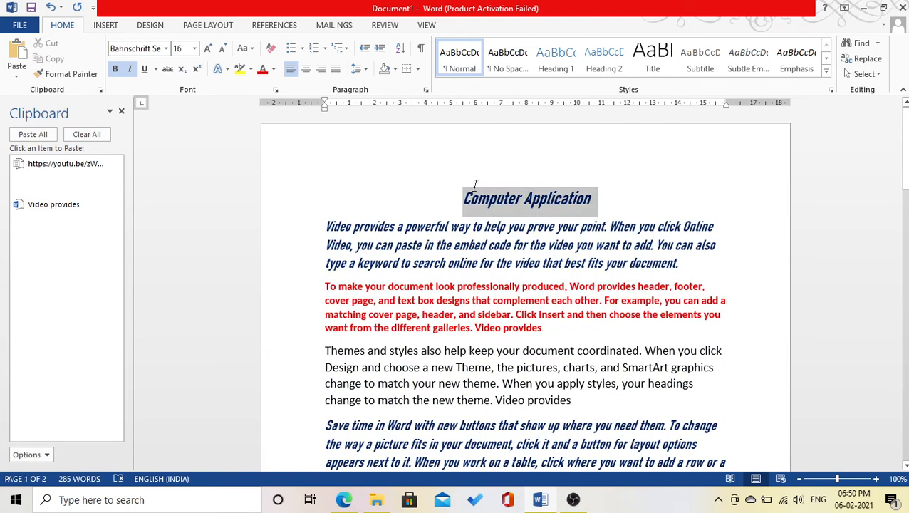
Underline 'Computer Application' with the wave underline style in red.
{"action": "left_click", "coordinate": [144, 70]}
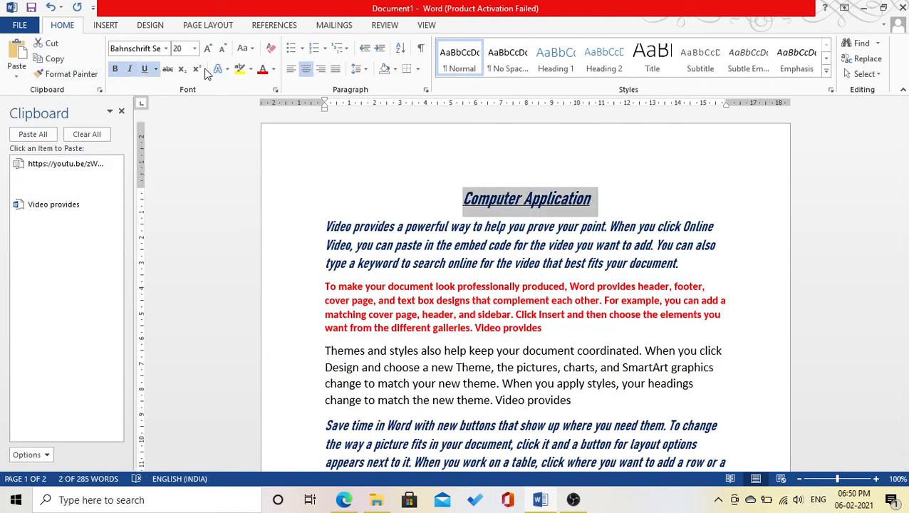
{"action": "left_click", "coordinate": [156, 69]}
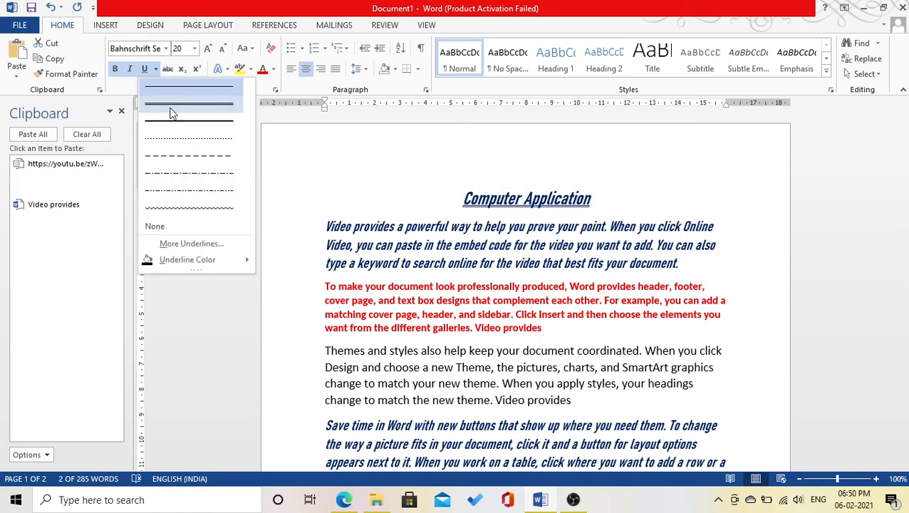
{"action": "left_click", "coordinate": [171, 113]}
{"action": "left_click", "coordinate": [154, 69]}
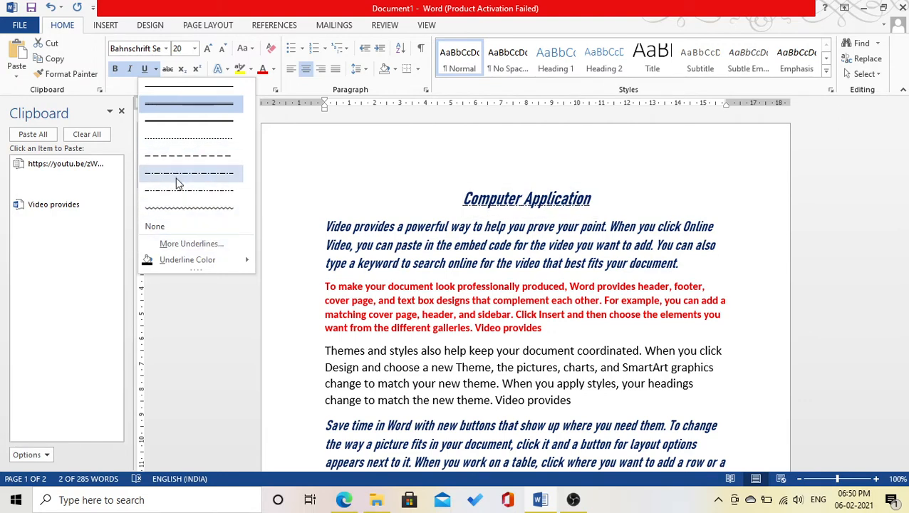
{"action": "left_click", "coordinate": [180, 206]}
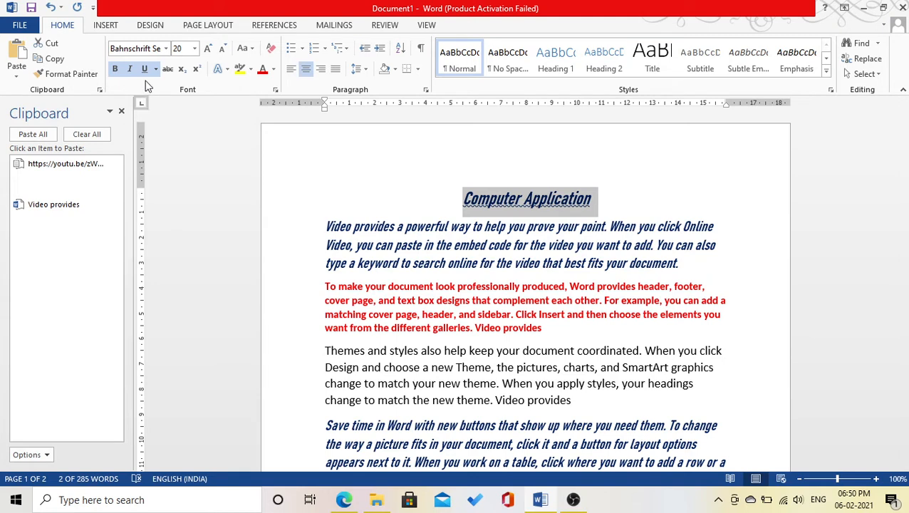
{"action": "left_click", "coordinate": [157, 69]}
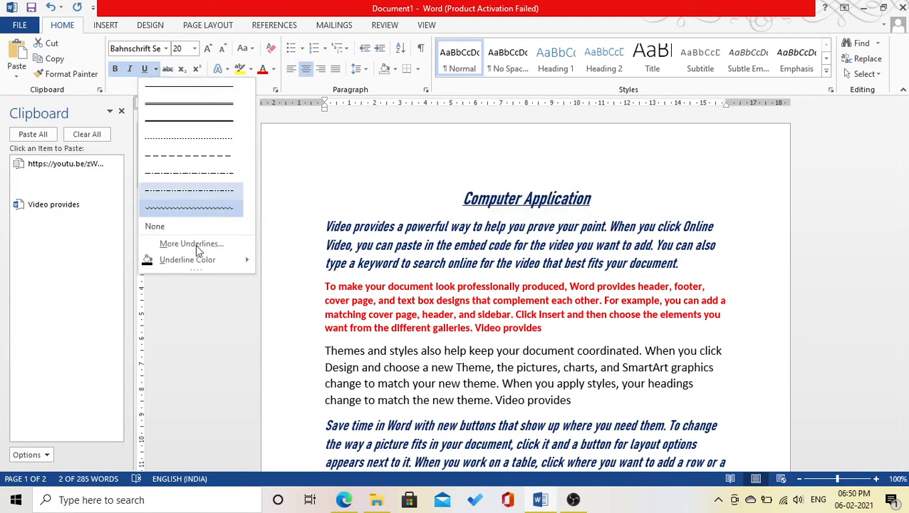
{"action": "mouse_move", "coordinate": [248, 262]}
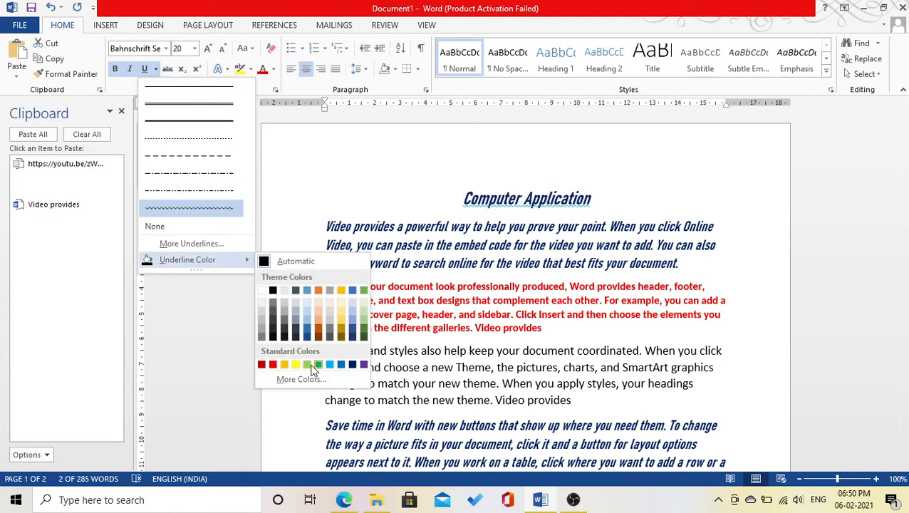
{"action": "left_click", "coordinate": [272, 365]}
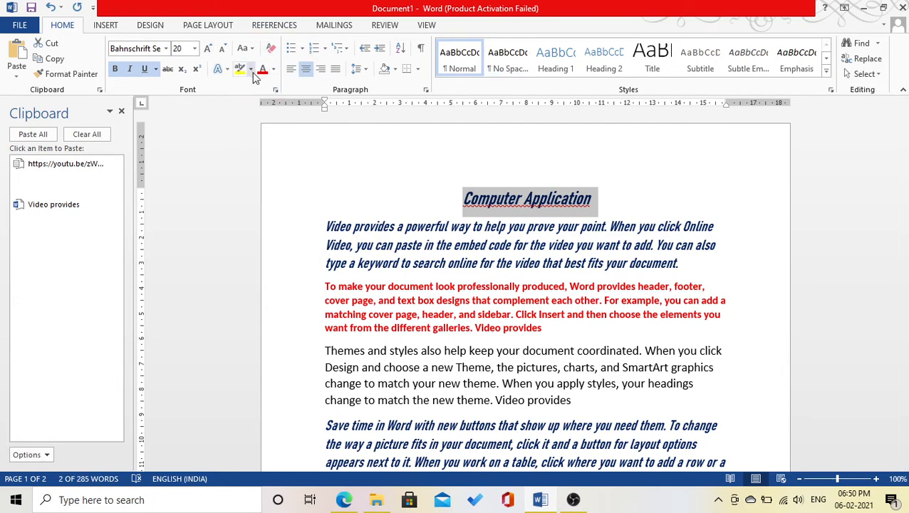
Highlight the first paragraph's opening sentence, through 'When', in yellow.
{"action": "left_click_drag", "start_coordinate": [324, 226], "coordinate": [635, 226]}
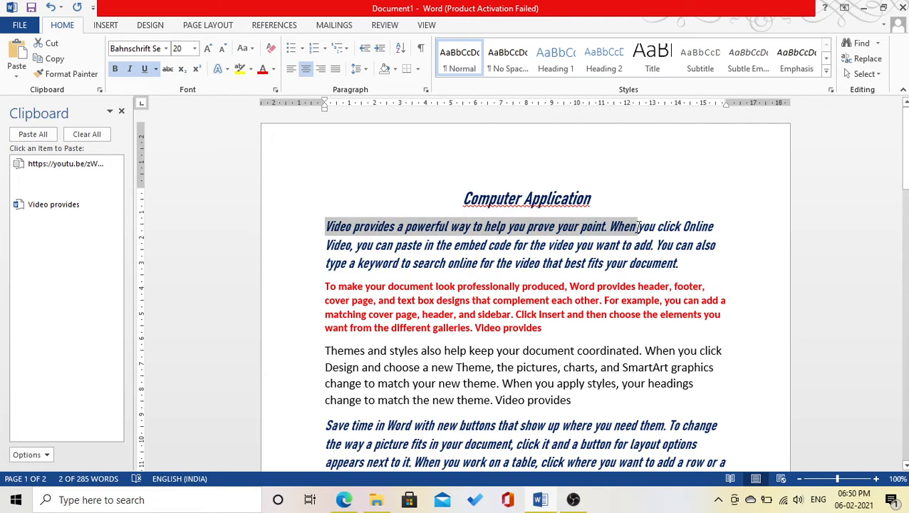
{"action": "left_click", "coordinate": [250, 68]}
{"action": "left_click", "coordinate": [242, 87]}
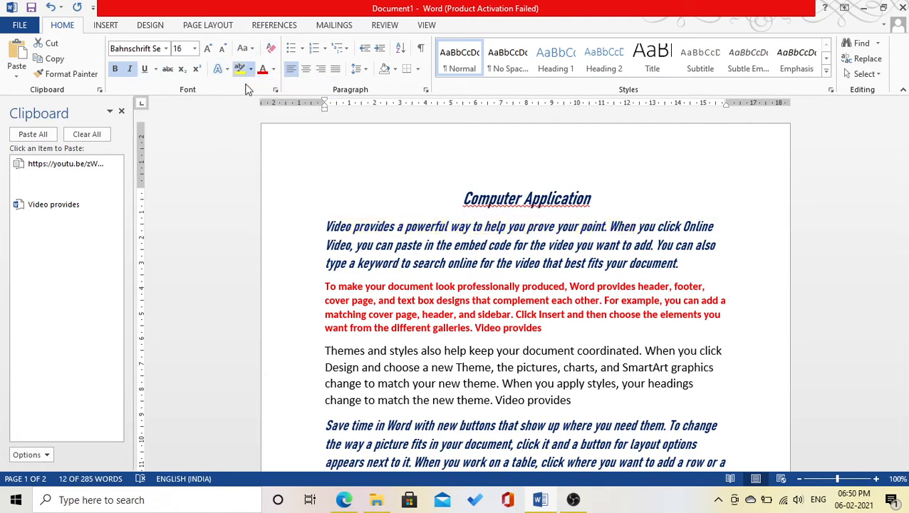
{"action": "left_click", "coordinate": [615, 263]}
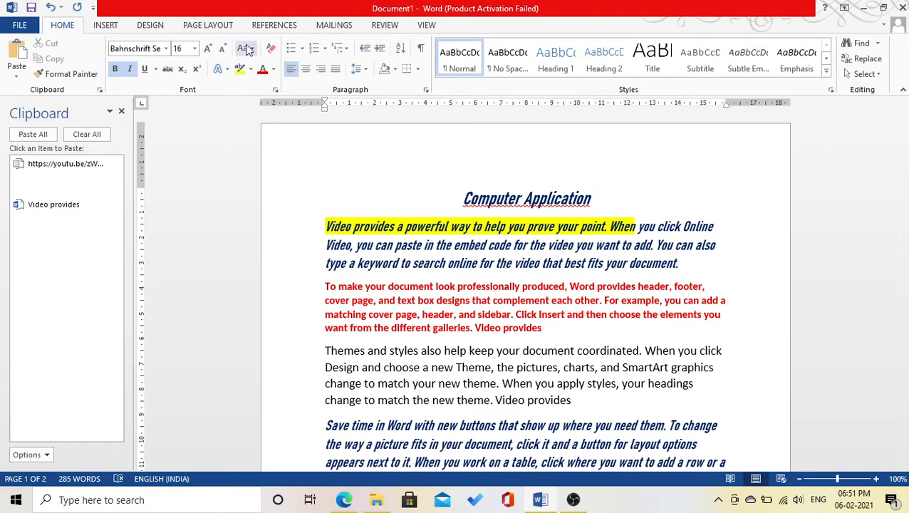
At the top of page 2, type 'The quick brown fox jumps over the lazy dog.'.
{"action": "scroll", "coordinate": [462, 220], "scroll_direction": "down", "scroll_amount": 1}
{"action": "scroll", "coordinate": [461, 220], "scroll_direction": "down", "scroll_amount": 15}
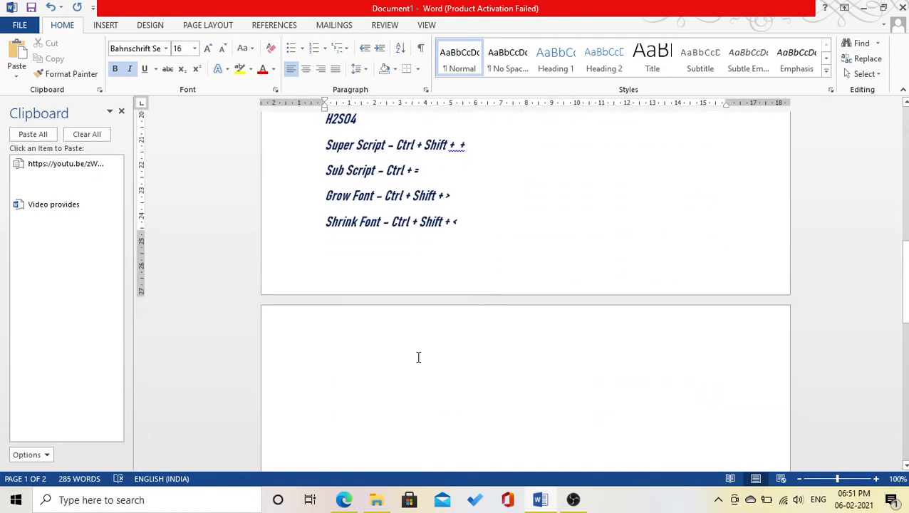
{"action": "left_click", "coordinate": [359, 274]}
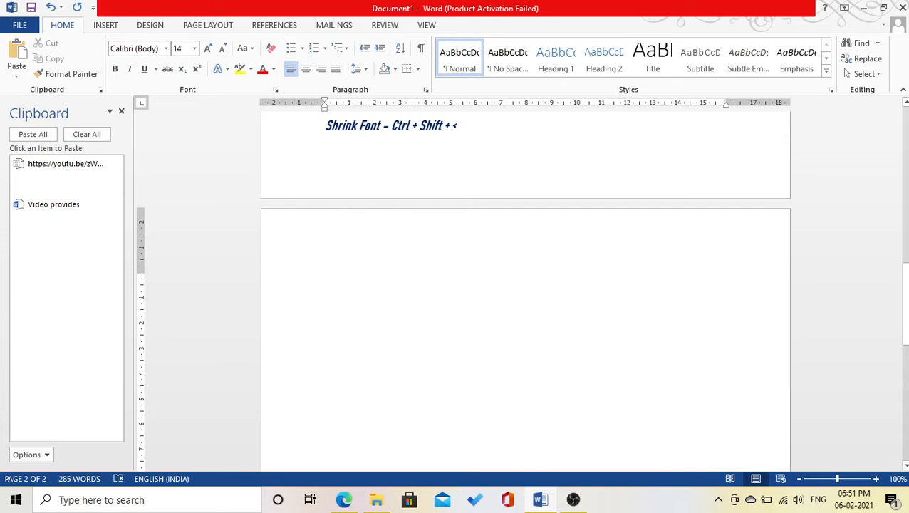
{"action": "type", "text": "The quick brow"}
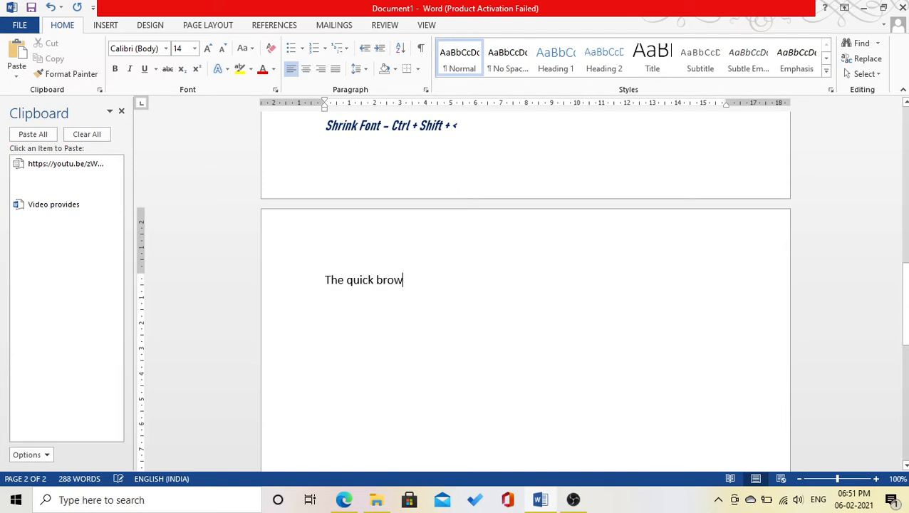
{"action": "type", "text": "n fox u"}
{"action": "key", "text": "BackSpace"}
{"action": "type", "text": "jumps over the"}
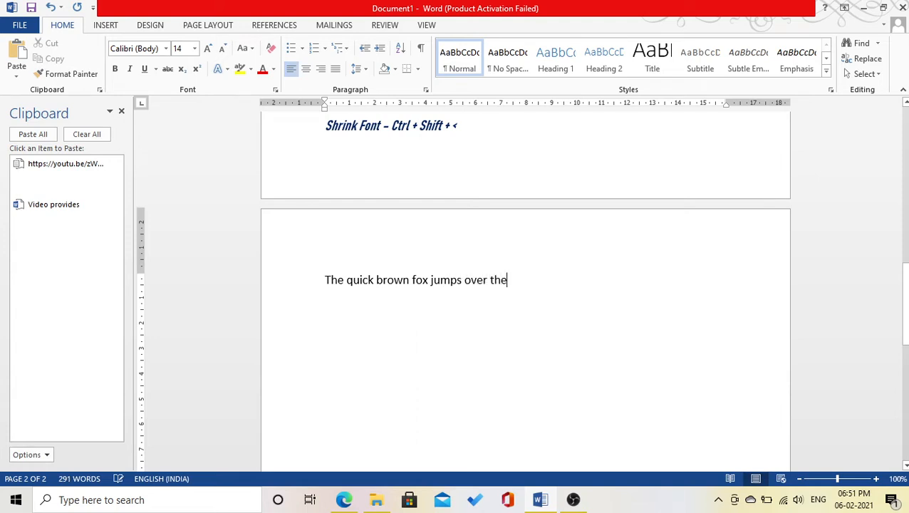
{"action": "type", "text": " lazy dog."}
{"action": "key", "text": "Return"}
Add the lowercase copy 'the quick brown fox jumps over the lazy dog.', undoing the auto-capital.
{"action": "type", "text": "the q"}
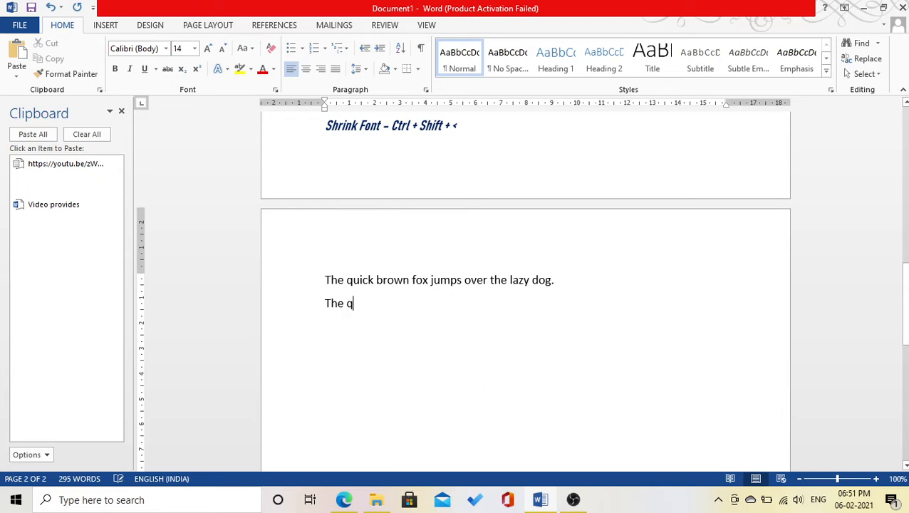
{"action": "key", "text": "ctrl+z"}
{"action": "key", "text": "ctrl+z"}
{"action": "type", "text": "quick brown fox"}
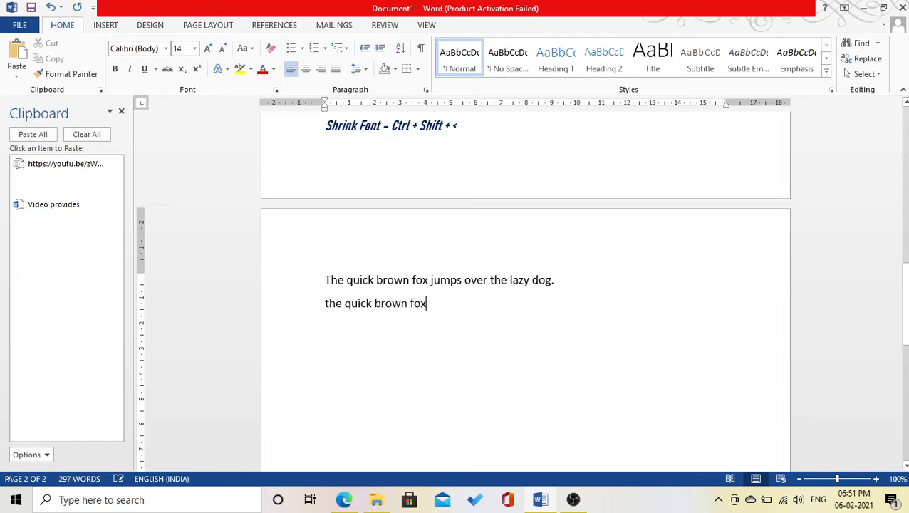
{"action": "type", "text": " jumps over the laz"}
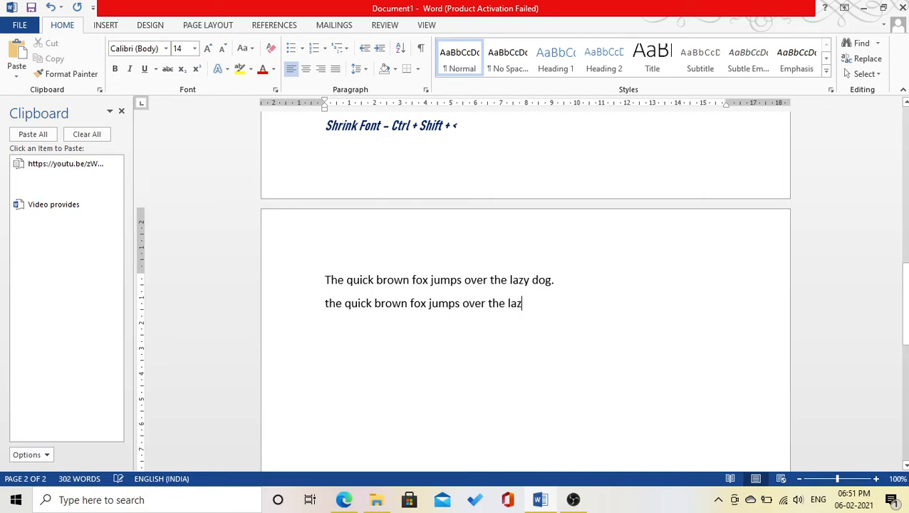
{"action": "type", "text": "y dog."}
{"action": "key", "text": "Return"}
Type the sentence in uppercase and then in title case 'The Quick Brown Fox Jumps Over The Lazy Dog.'.
{"action": "type", "text": "THE"}
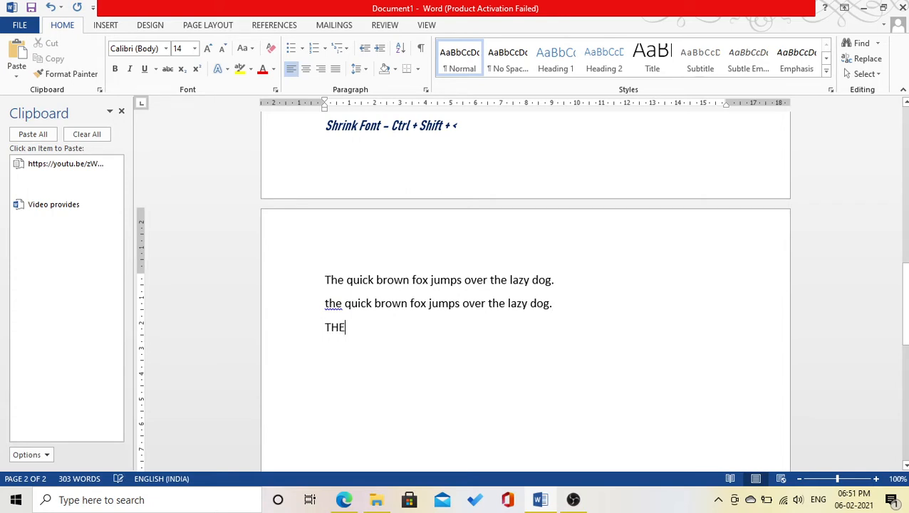
{"action": "type", "text": " QUICK BROWN FOX J"}
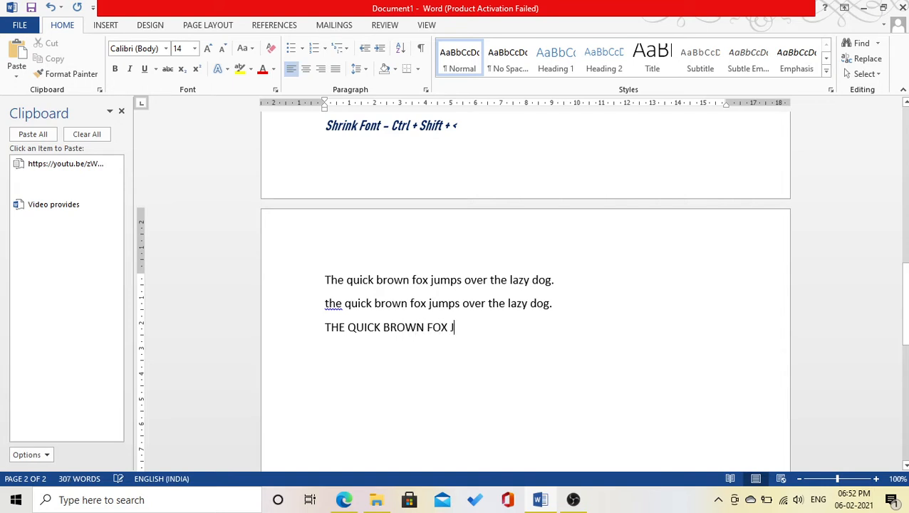
{"action": "type", "text": "UMPS OVER"}
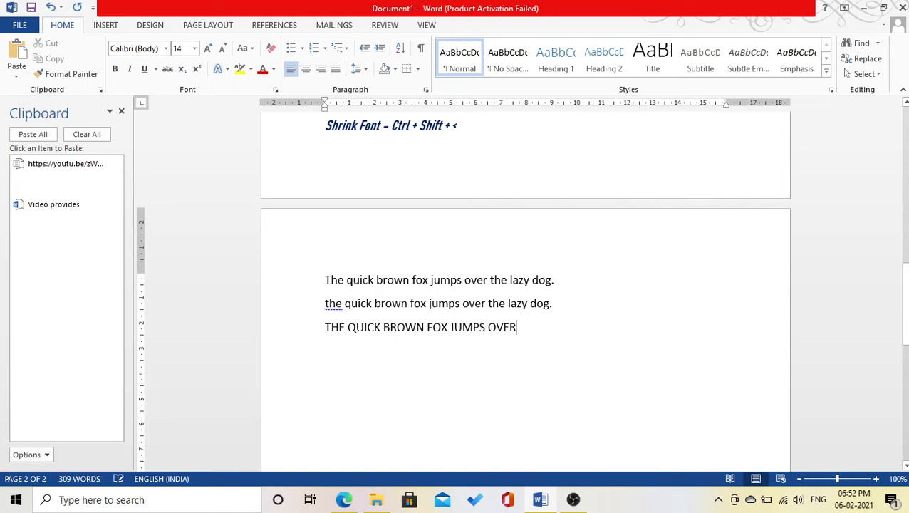
{"action": "type", "text": " THE LAZY DOG."}
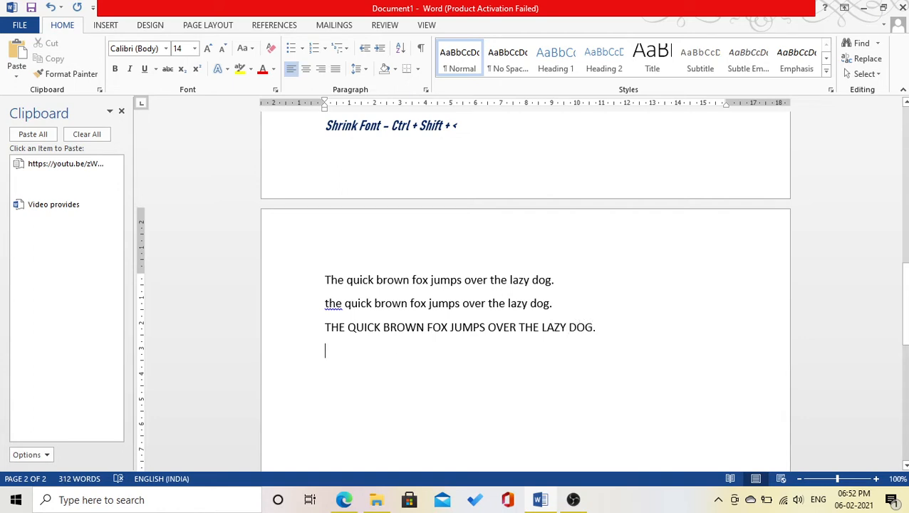
{"action": "type", "text": " The Quick B"}
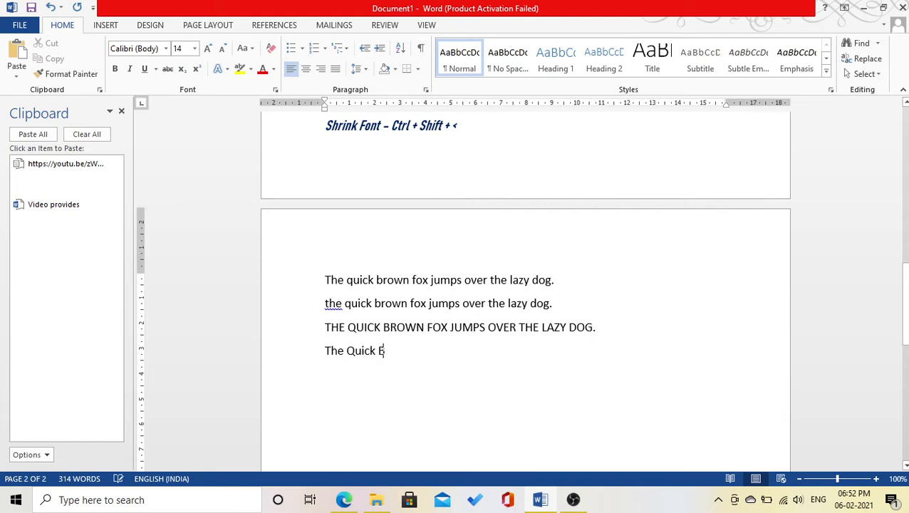
{"action": "type", "text": "rown Fox Jumps"}
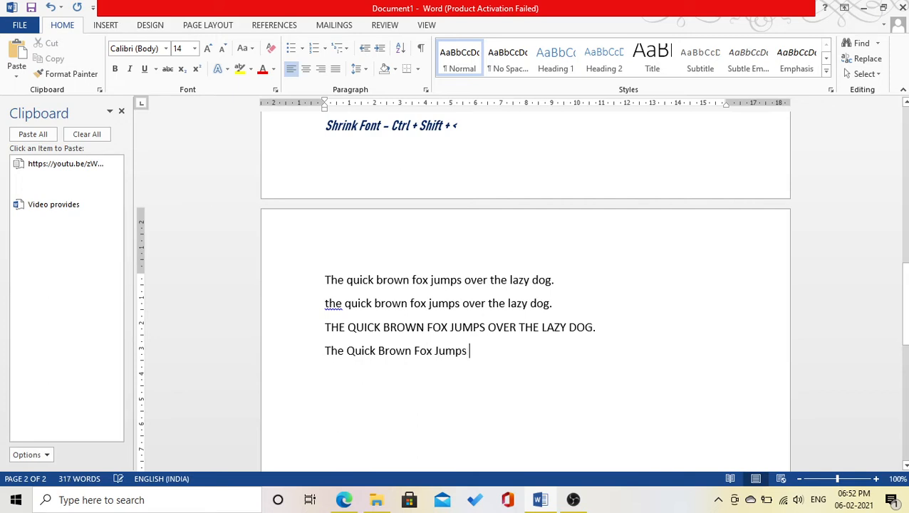
{"action": "type", "text": " Over The"}
{"action": "type", "text": "Lazy Dog."}
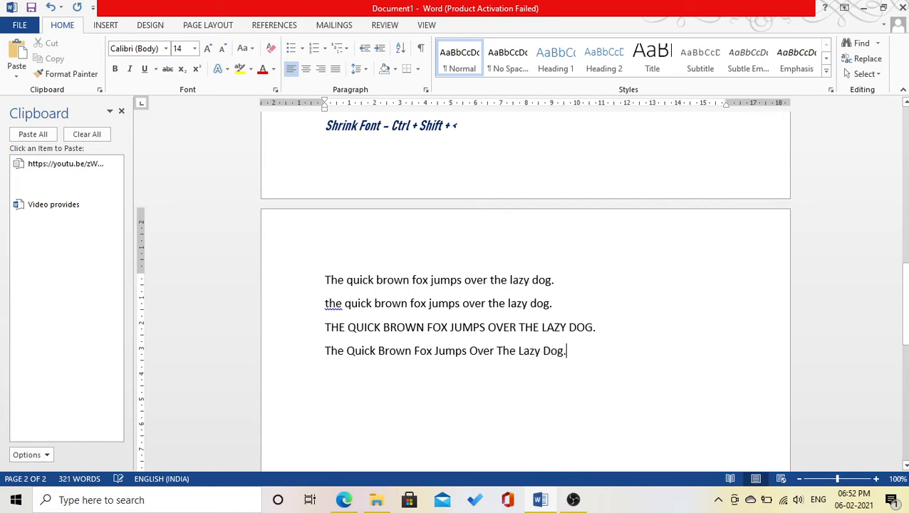
{"action": "key", "text": "Return"}
Start a toggled-case line 'tHE qUICK', undoing AutoCorrect's capitalization.
{"action": "type", "text": "tHE"}
{"action": "key", "text": "BackSpace"}
{"action": "key", "text": "ctrl+z"}
{"action": "type", "text": "qu"}
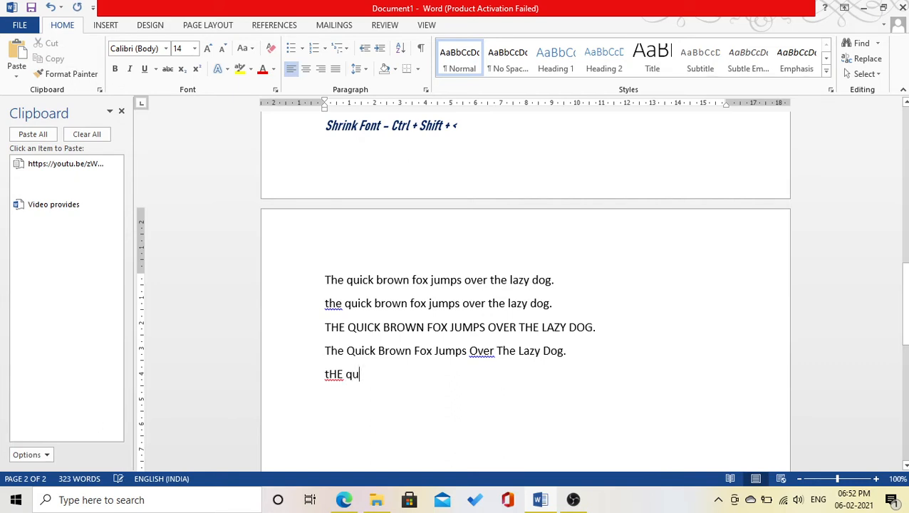
{"action": "key", "text": "BackSpace"}
{"action": "type", "text": "UICK"}
{"action": "key", "text": "ctrl+z"}
{"action": "left_click_drag", "start_coordinate": [325, 280], "coordinate": [557, 277]}
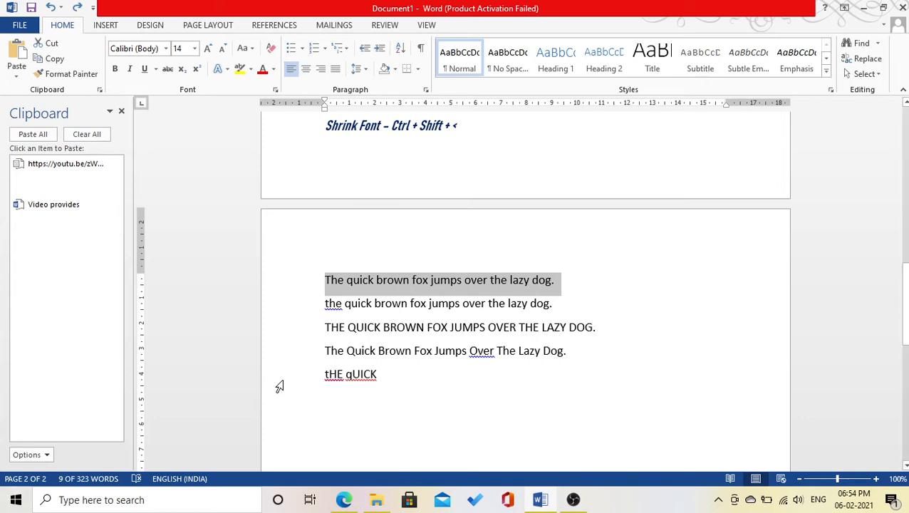
{"action": "left_click_drag", "start_coordinate": [395, 380], "coordinate": [327, 383]}
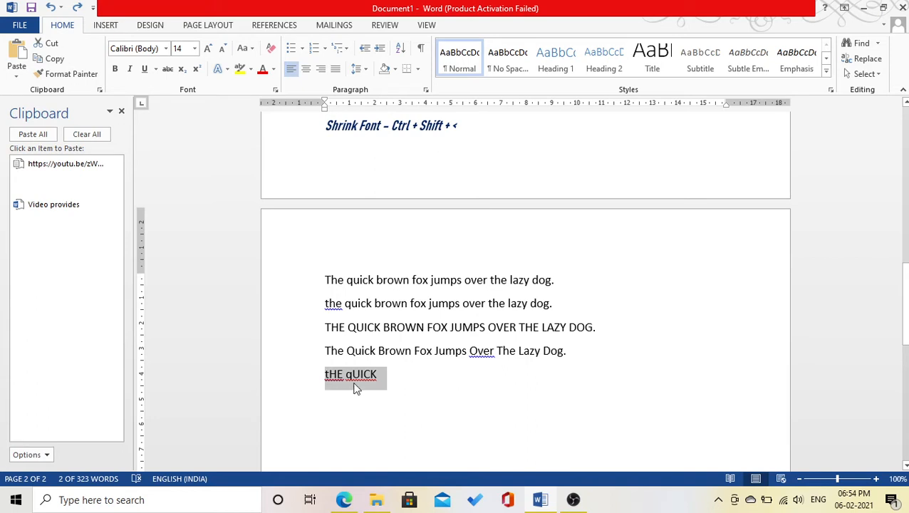
{"action": "left_click", "coordinate": [241, 49]}
{"action": "left_click", "coordinate": [271, 128]}
{"action": "left_click", "coordinate": [253, 47]}
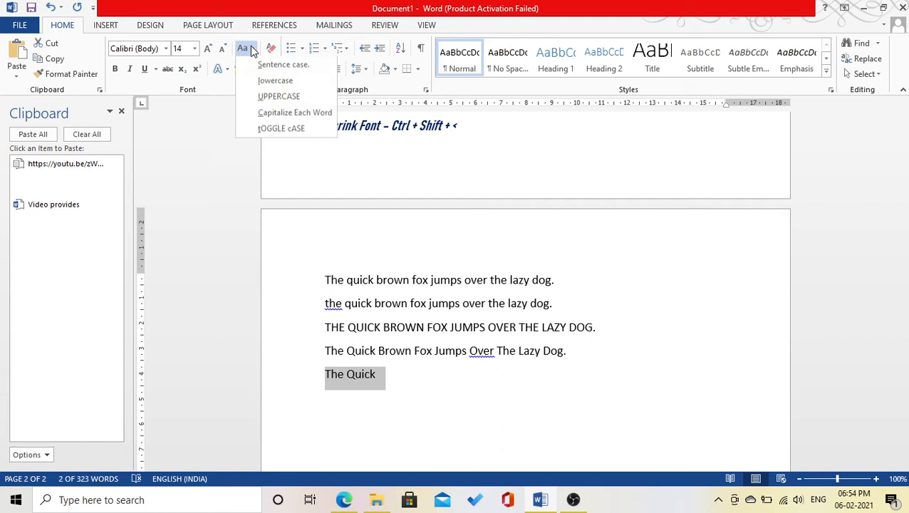
{"action": "left_click", "coordinate": [254, 129]}
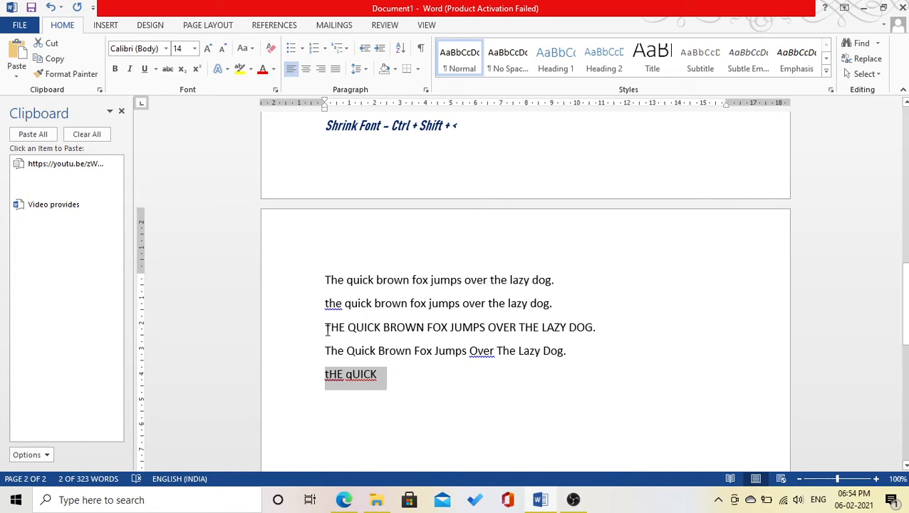
{"action": "left_click", "coordinate": [324, 281]}
{"action": "left_click_drag", "start_coordinate": [325, 281], "coordinate": [558, 283]}
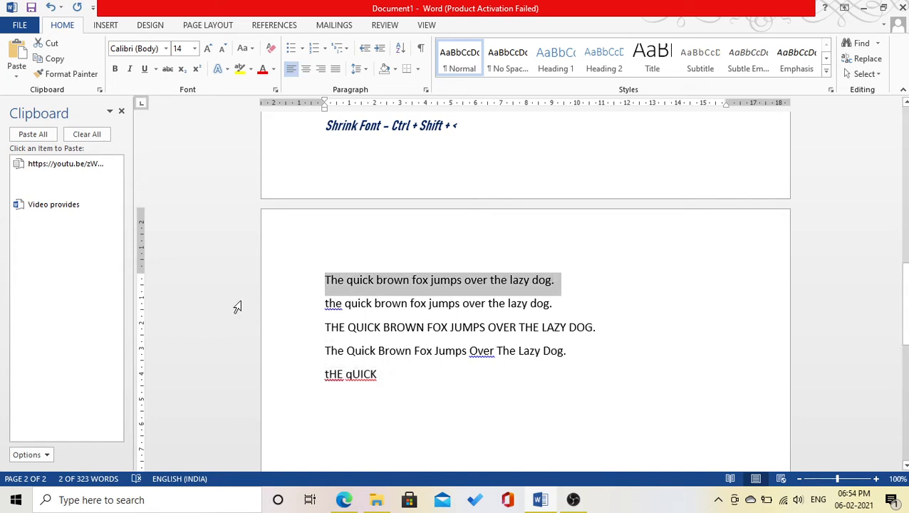
{"action": "left_click", "coordinate": [250, 49]}
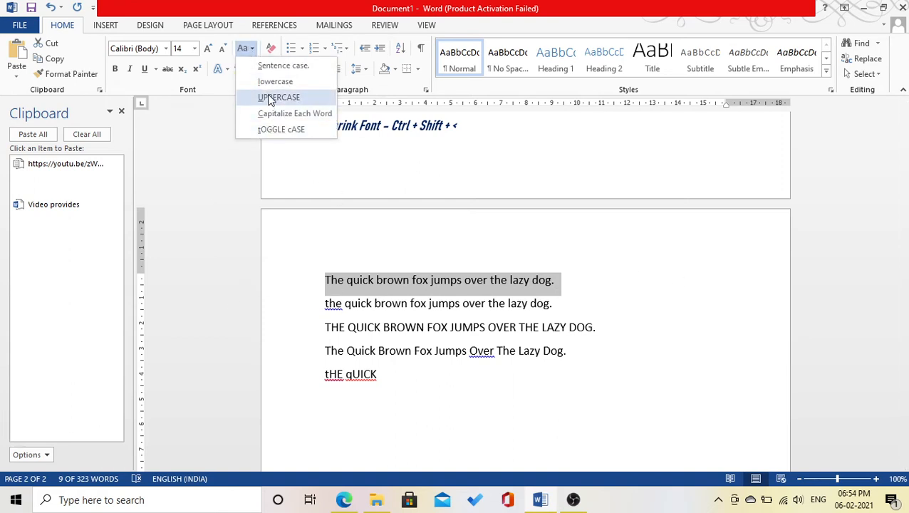
{"action": "left_click", "coordinate": [263, 129]}
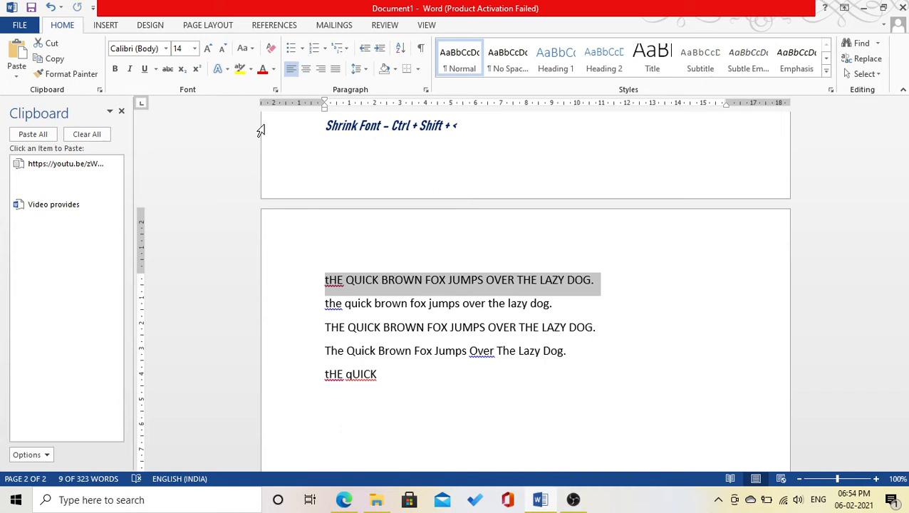
{"action": "key", "text": "shift+F3"}
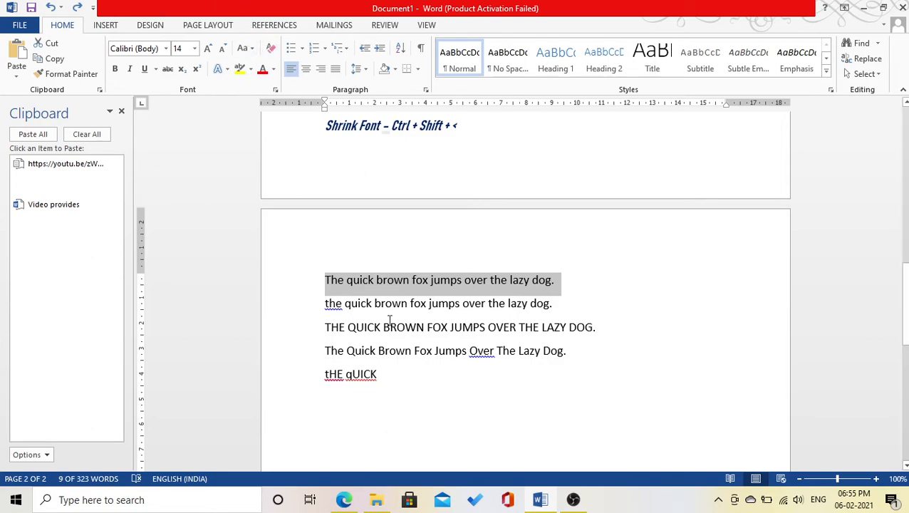
Clear all formatting from the 'Save time in Word' paragraph on page 1.
{"action": "scroll", "coordinate": [390, 319], "scroll_direction": "up", "scroll_amount": 6}
{"action": "scroll", "coordinate": [388, 322], "scroll_direction": "up", "scroll_amount": 3}
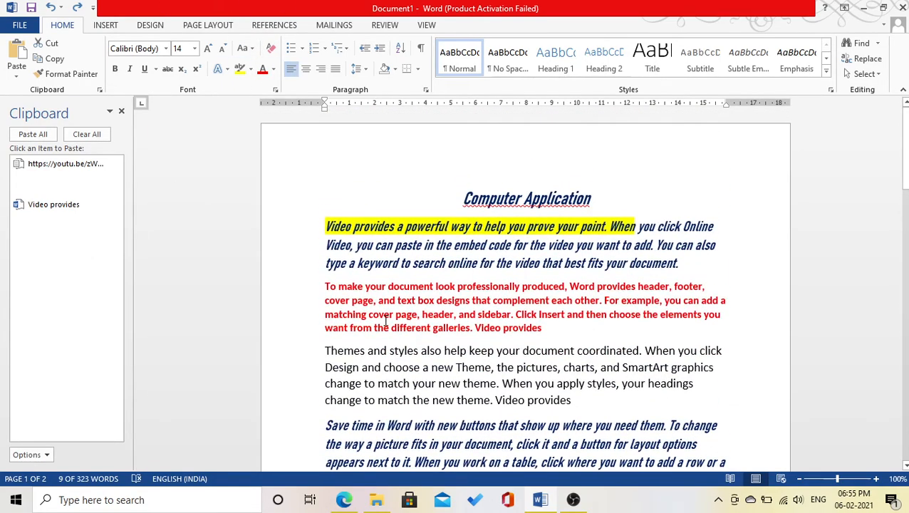
{"action": "scroll", "coordinate": [385, 321], "scroll_direction": "down", "scroll_amount": 2}
{"action": "left_click_drag", "start_coordinate": [514, 351], "coordinate": [326, 297]}
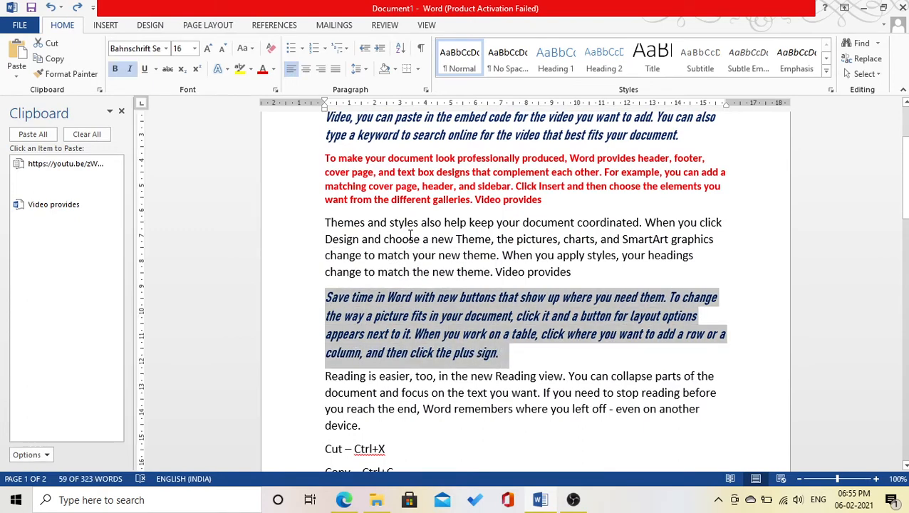
{"action": "left_click", "coordinate": [344, 222]}
{"action": "scroll", "coordinate": [351, 269], "scroll_direction": "up", "scroll_amount": 3}
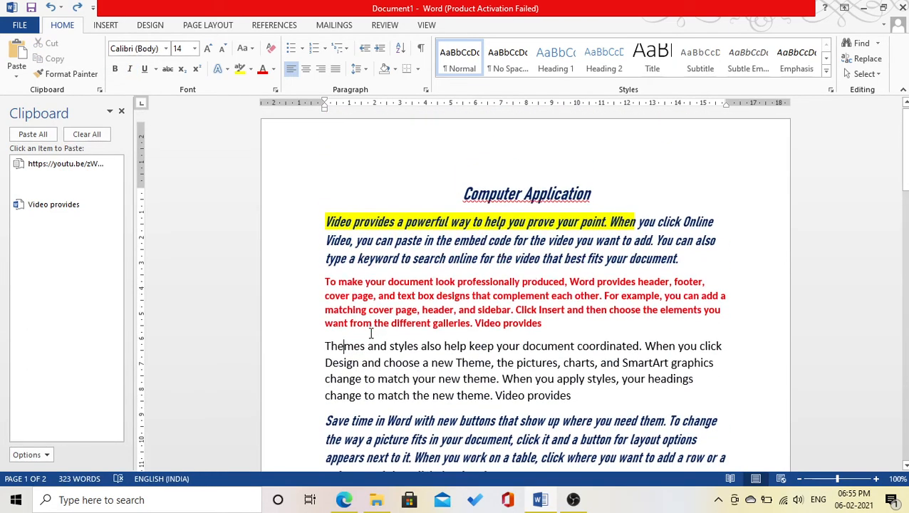
{"action": "scroll", "coordinate": [378, 354], "scroll_direction": "down", "scroll_amount": 3}
{"action": "left_click_drag", "start_coordinate": [510, 354], "coordinate": [314, 294]}
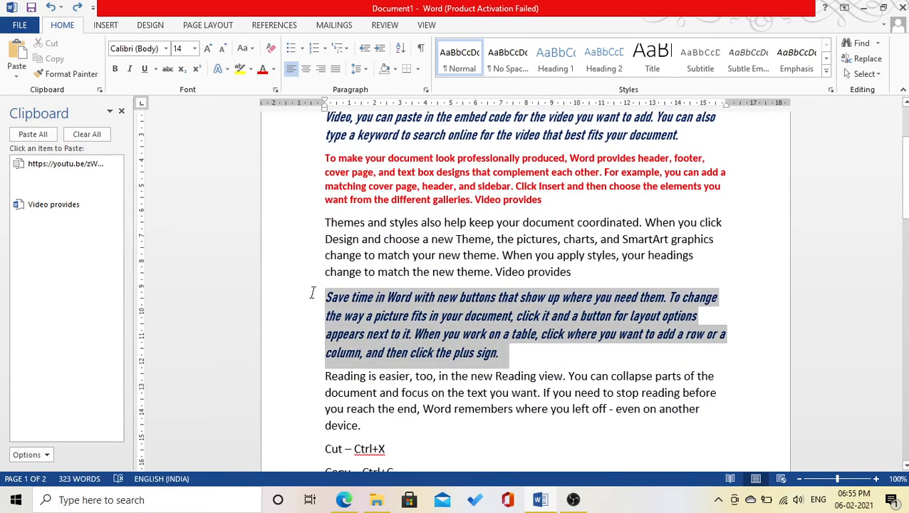
{"action": "left_click", "coordinate": [271, 48]}
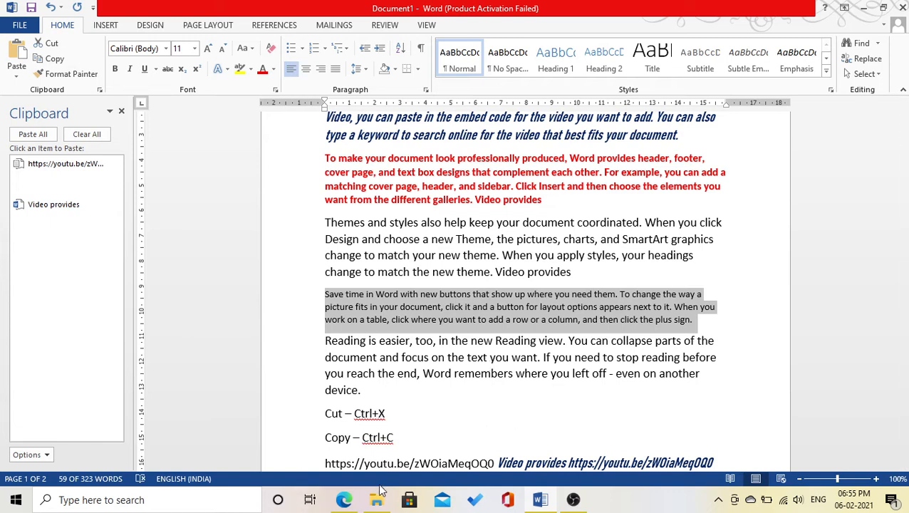
Clear all formatting from the 'Themes and styles' paragraph, reducing it from 14 to plain Calibri 11.
{"action": "scroll", "coordinate": [382, 260], "scroll_direction": "up", "scroll_amount": 3}
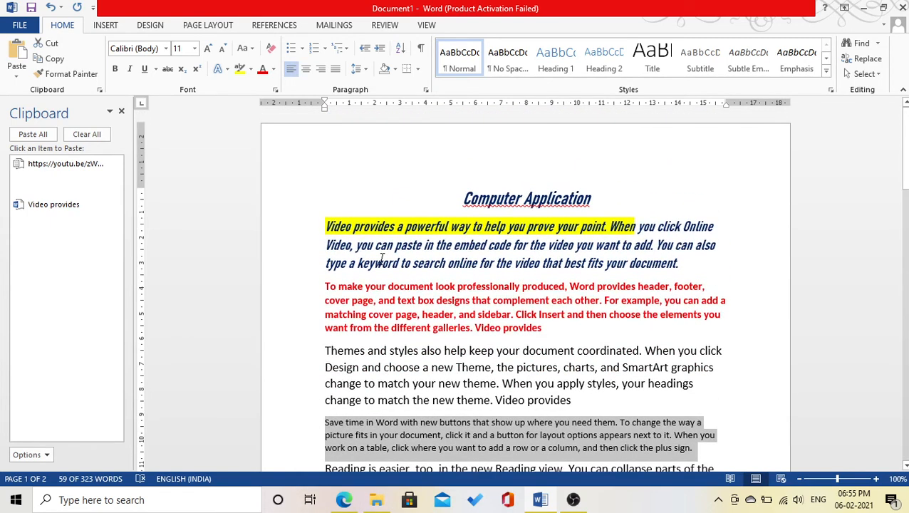
{"action": "scroll", "coordinate": [382, 259], "scroll_direction": "down", "scroll_amount": 3}
{"action": "scroll", "coordinate": [381, 259], "scroll_direction": "up", "scroll_amount": 3}
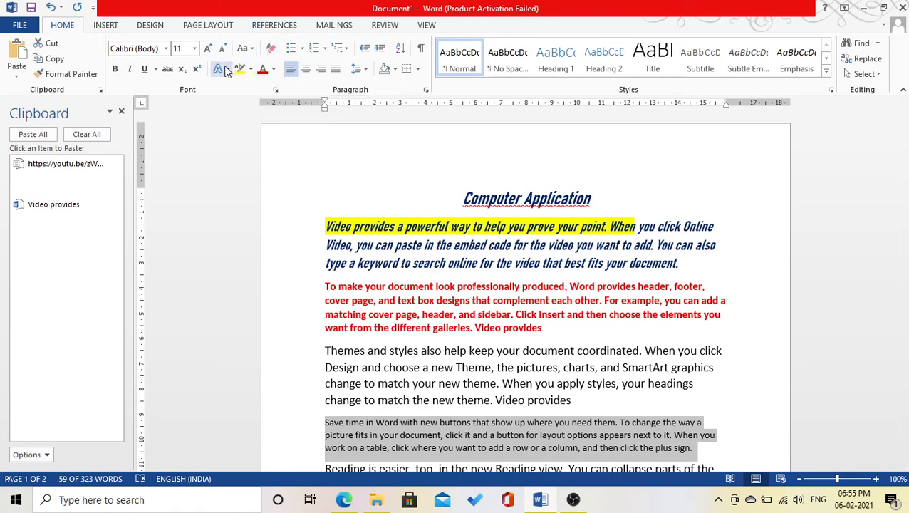
{"action": "left_click_drag", "start_coordinate": [602, 196], "coordinate": [420, 197]}
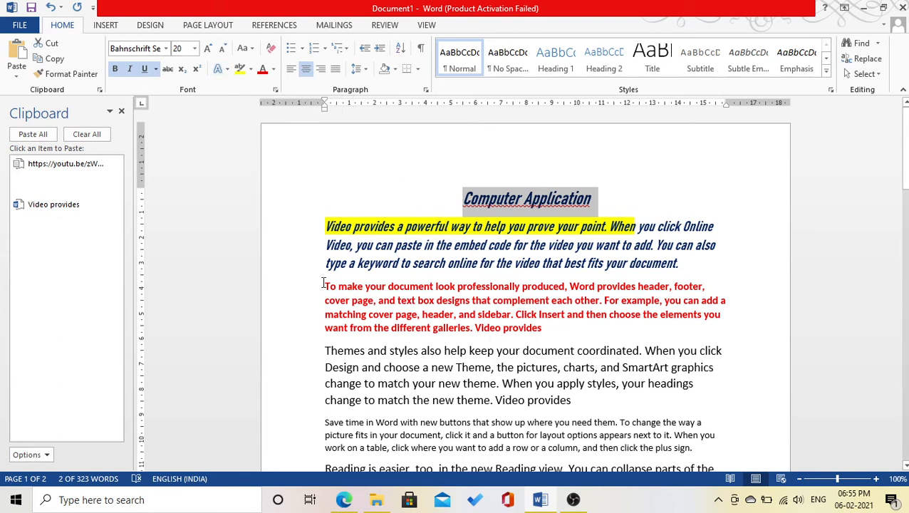
{"action": "left_click_drag", "start_coordinate": [322, 352], "coordinate": [598, 409]}
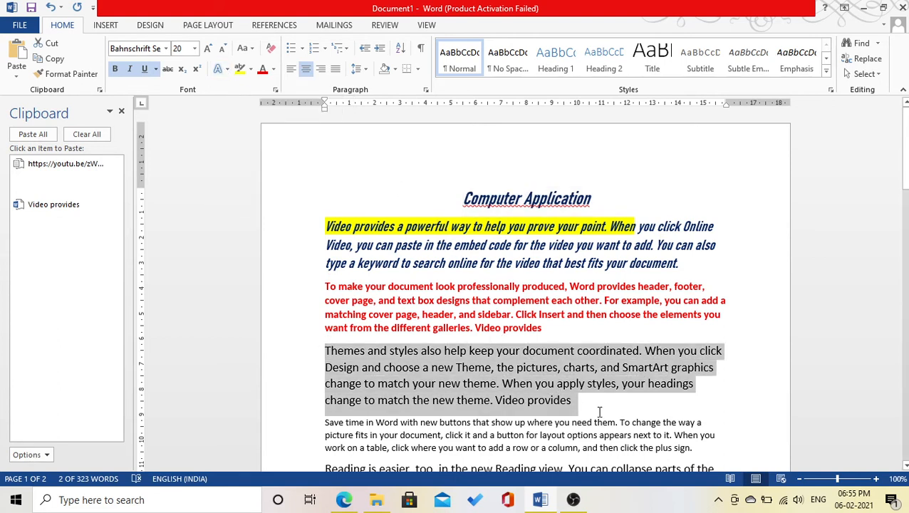
{"action": "left_click", "coordinate": [271, 50]}
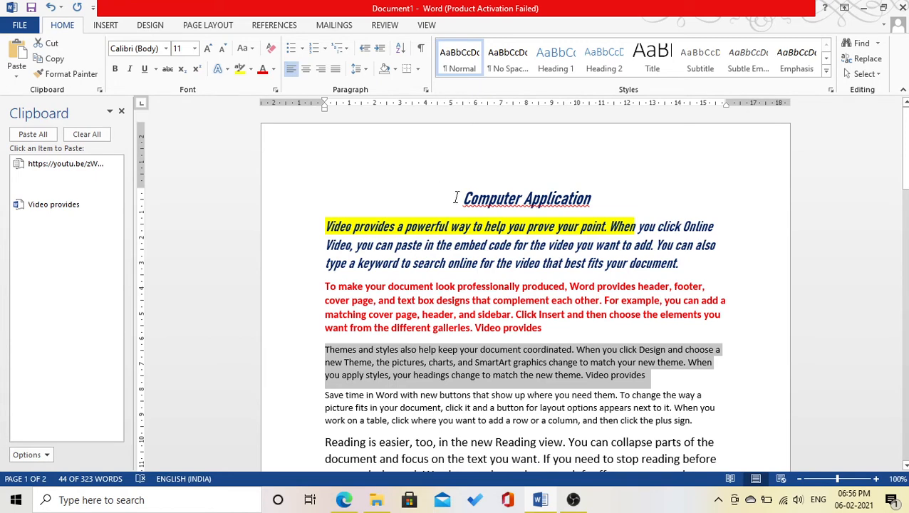
{"action": "left_click_drag", "start_coordinate": [455, 198], "coordinate": [595, 200]}
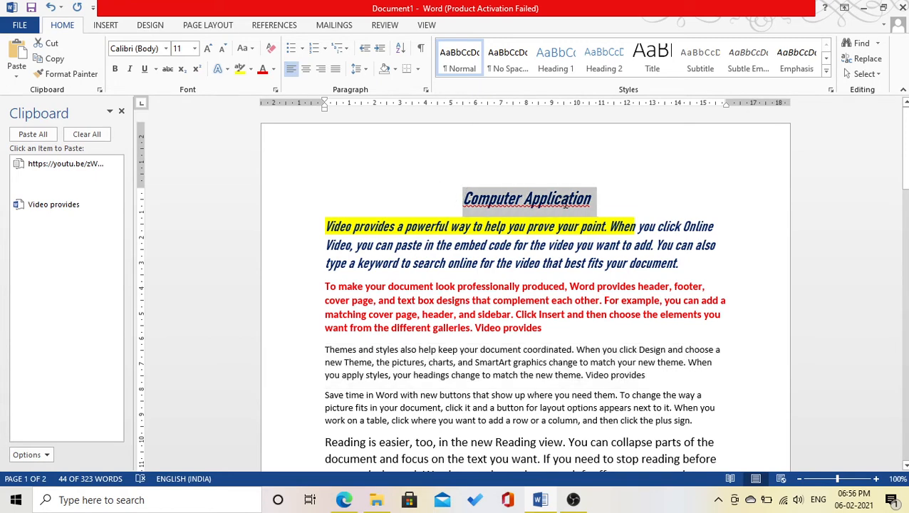
Give the Computer Application title a hard-shadow text effect and resize it to 48 pt.
{"action": "left_click", "coordinate": [226, 70]}
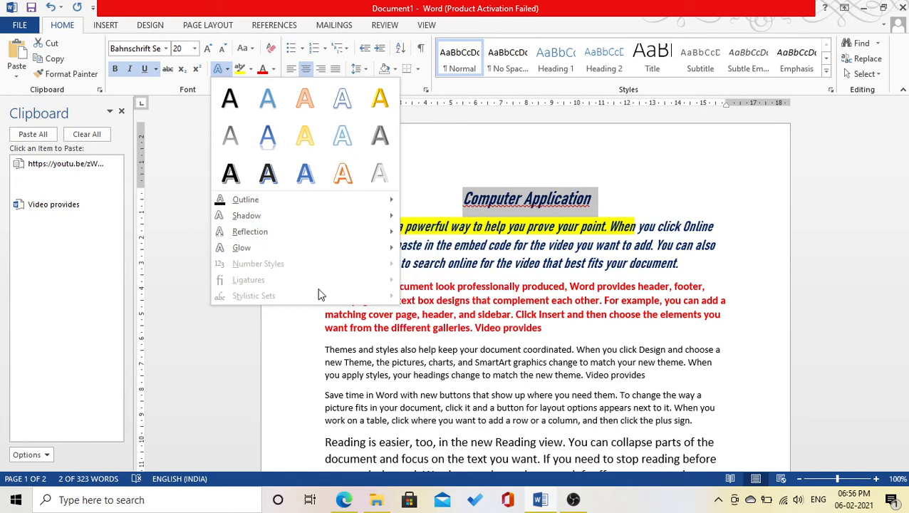
{"action": "left_click", "coordinate": [230, 177]}
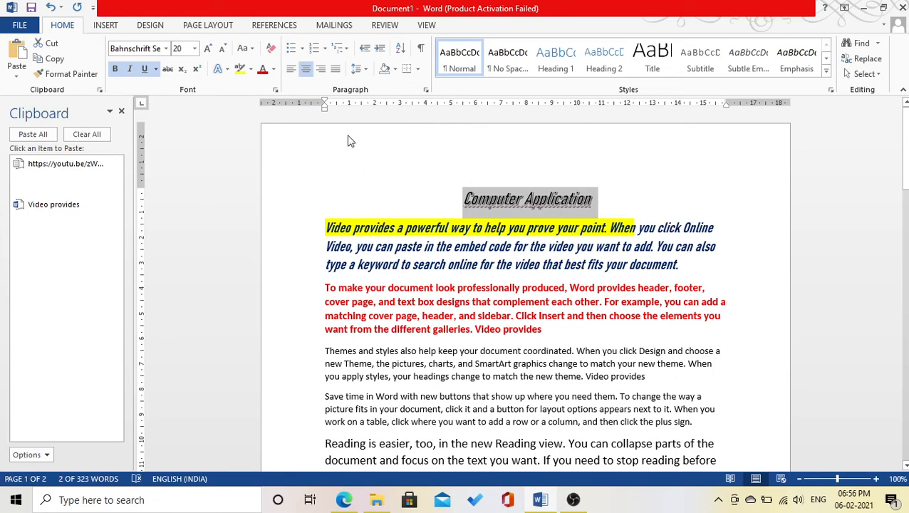
{"action": "key", "text": "ctrl+shift+period"}
{"action": "key", "text": "ctrl+shift+period"}
{"action": "key", "text": "ctrl+shift+period"}
{"action": "key", "text": "ctrl+shift+period"}
{"action": "key", "text": "ctrl+shift+period"}
{"action": "key", "text": "ctrl+shift+period"}
{"action": "key", "text": "ctrl+shift+period"}
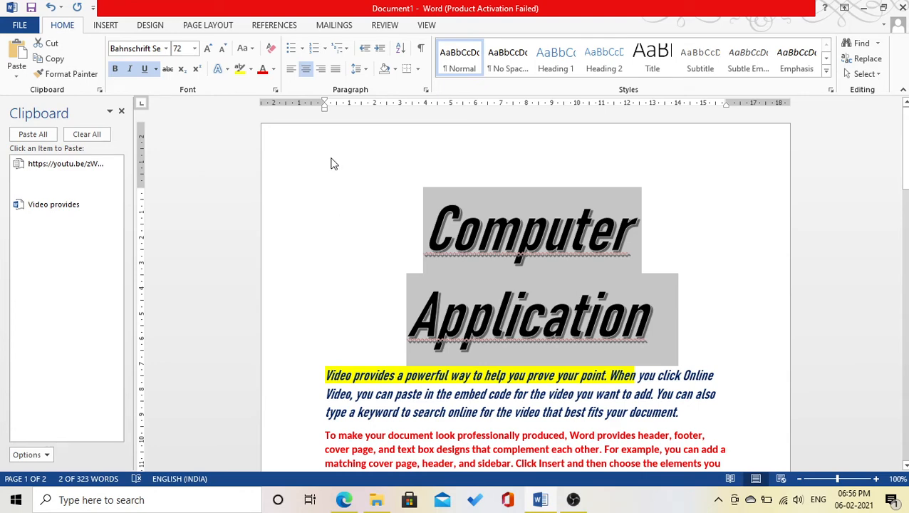
{"action": "key", "text": "ctrl+shift+comma"}
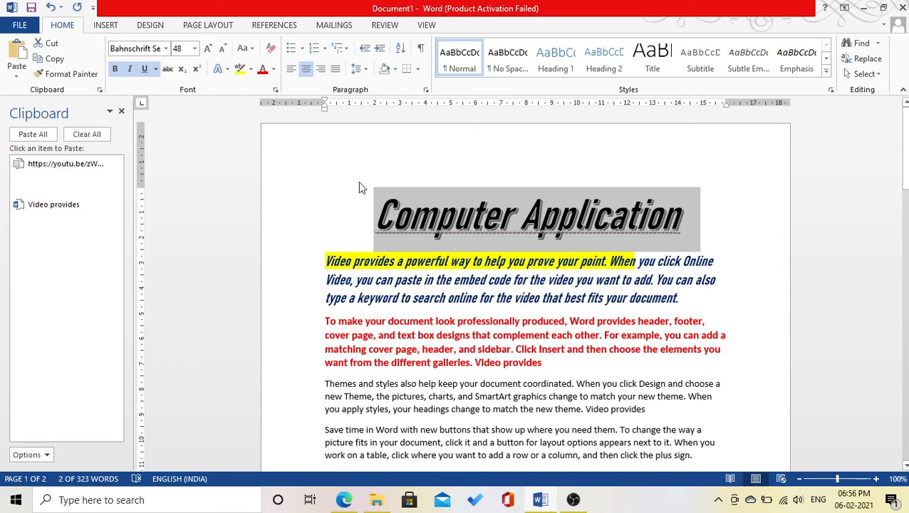
Add a mirrored reflection text effect beneath the Computer Application title.
{"action": "left_click", "coordinate": [220, 68]}
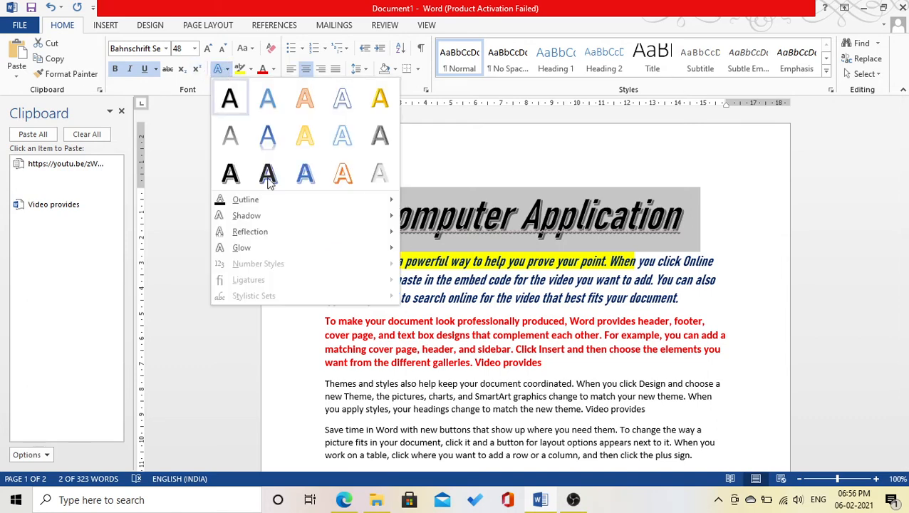
{"action": "mouse_move", "coordinate": [388, 235]}
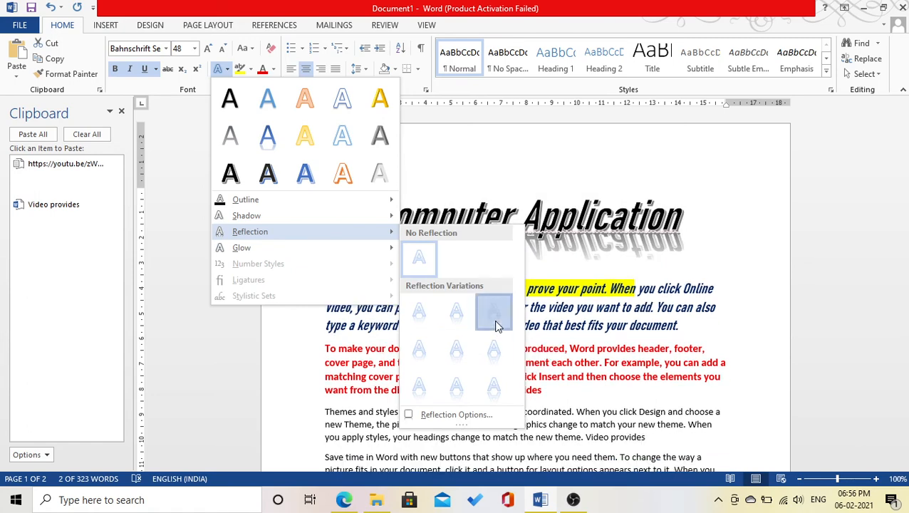
{"action": "left_click", "coordinate": [495, 318]}
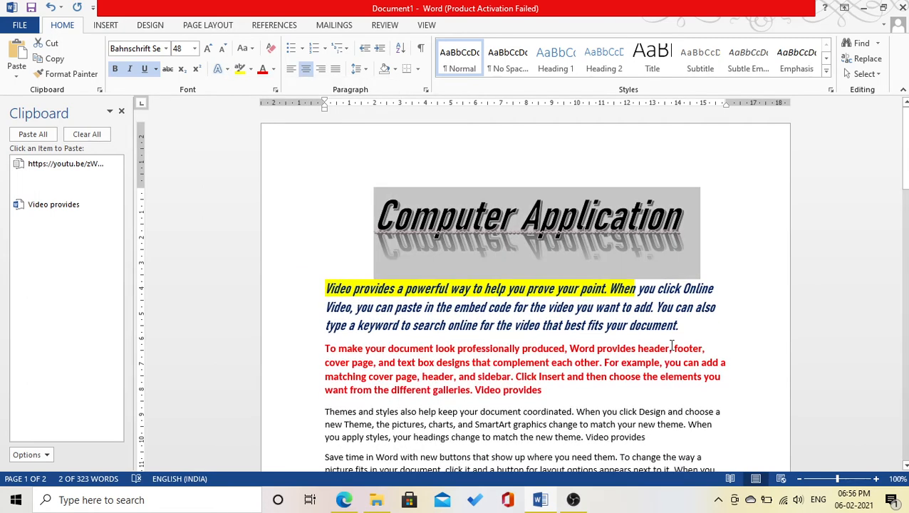
{"action": "left_click", "coordinate": [670, 345]}
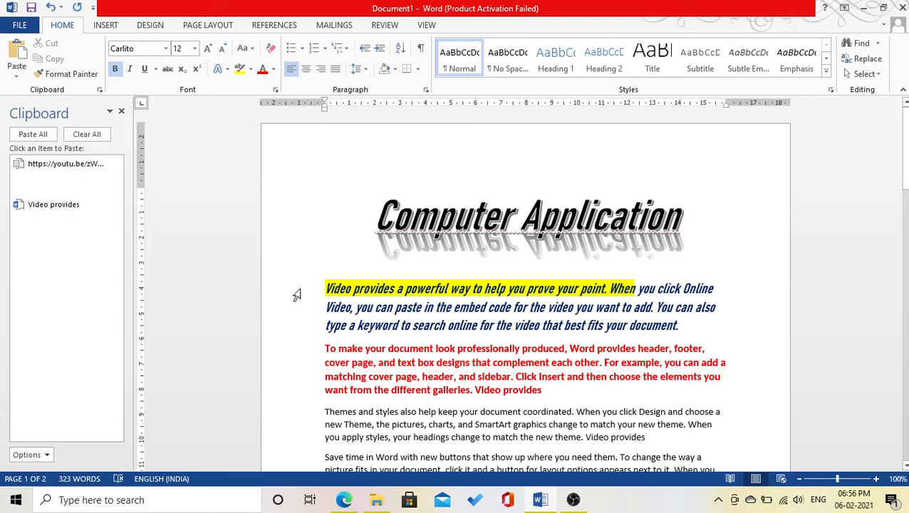
{"action": "left_click", "coordinate": [276, 91]}
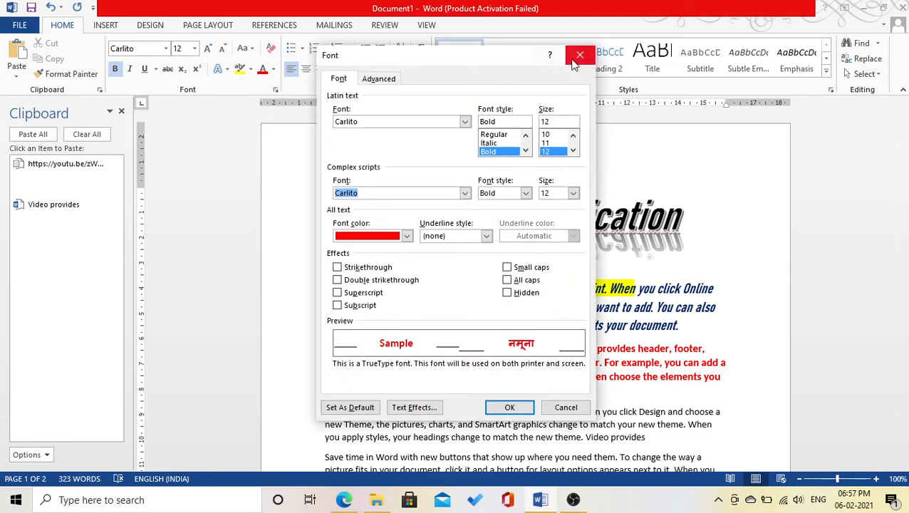
{"action": "left_click", "coordinate": [579, 57]}
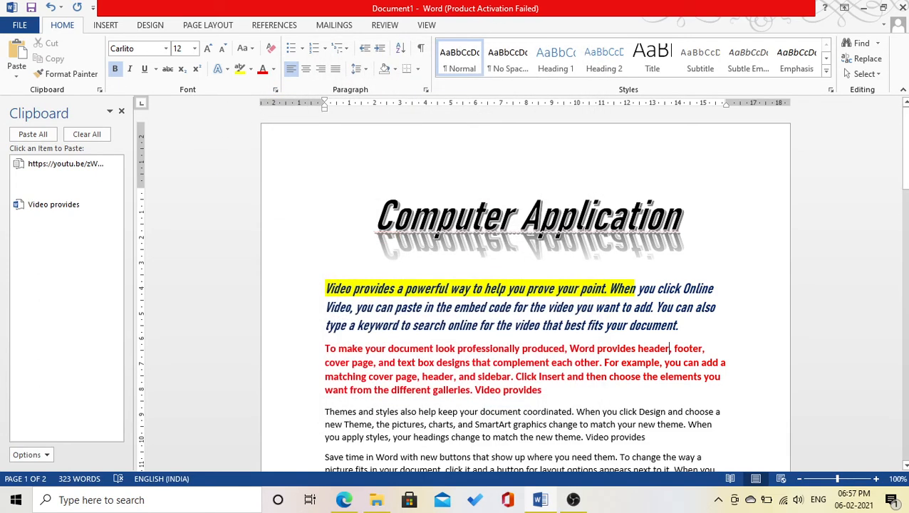
{"action": "key", "text": "ctrl+d"}
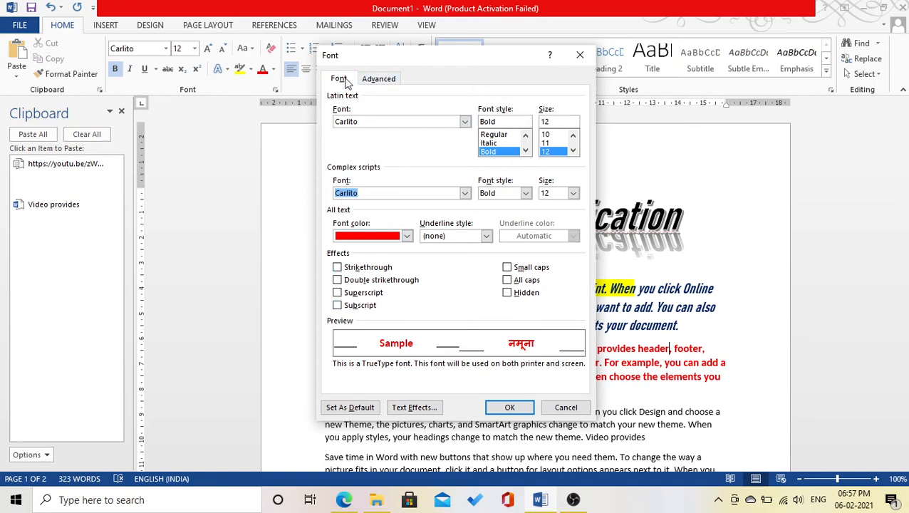
{"action": "left_click", "coordinate": [376, 78]}
{"action": "left_click", "coordinate": [340, 80]}
{"action": "left_click", "coordinate": [385, 79]}
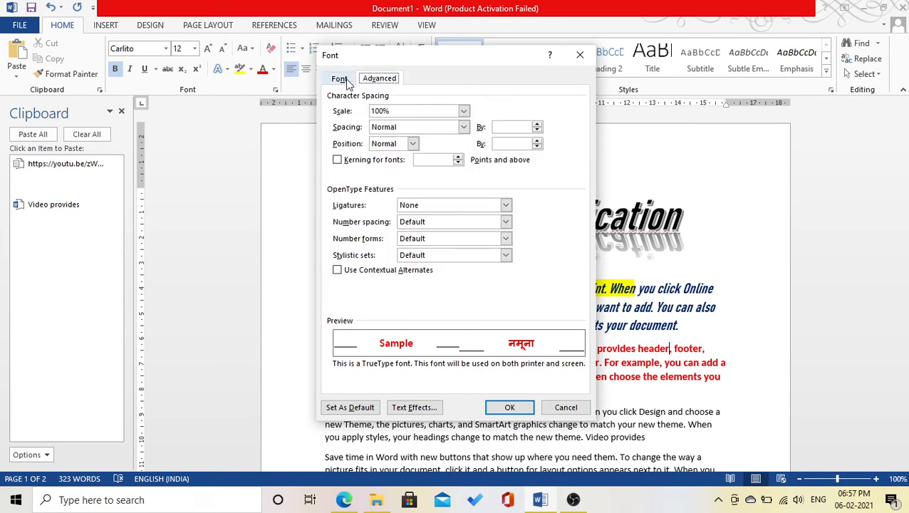
{"action": "left_click", "coordinate": [341, 78]}
{"action": "left_click", "coordinate": [375, 78]}
{"action": "left_click", "coordinate": [340, 80]}
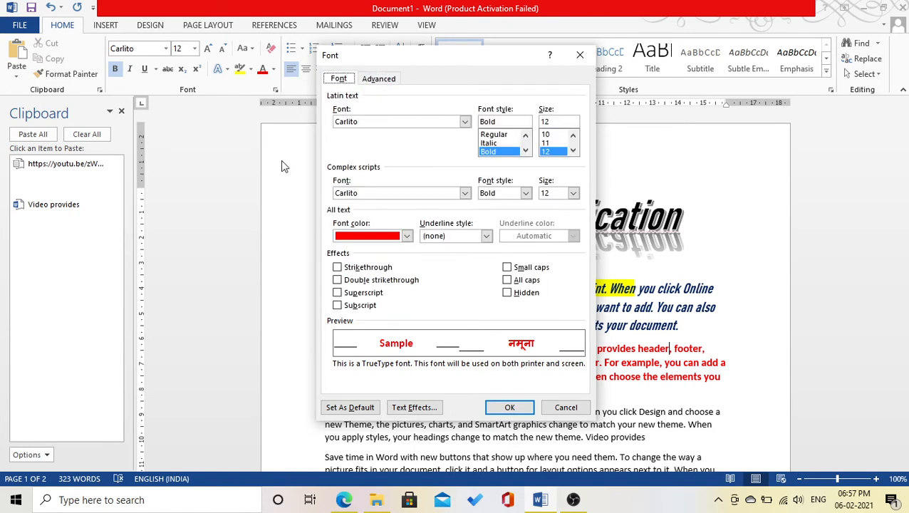
{"action": "left_click", "coordinate": [579, 55]}
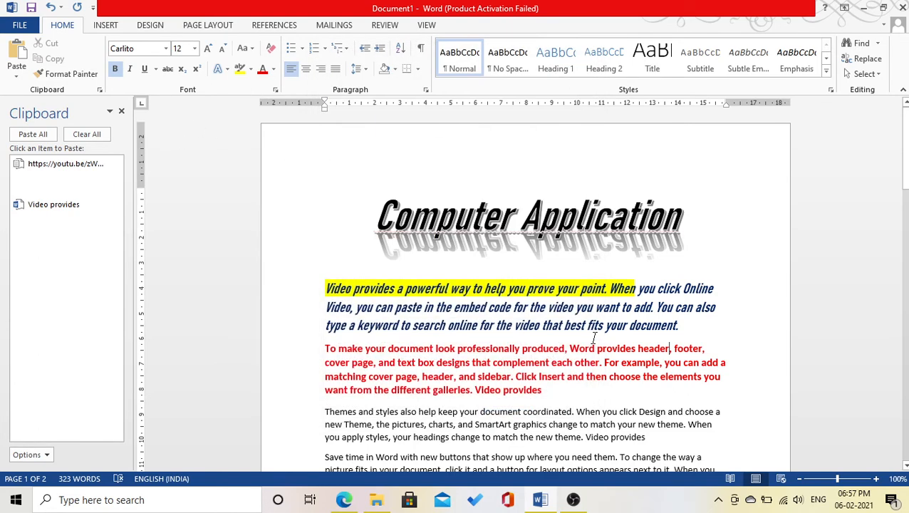
{"action": "scroll", "coordinate": [593, 337], "scroll_direction": "down", "scroll_amount": 3}
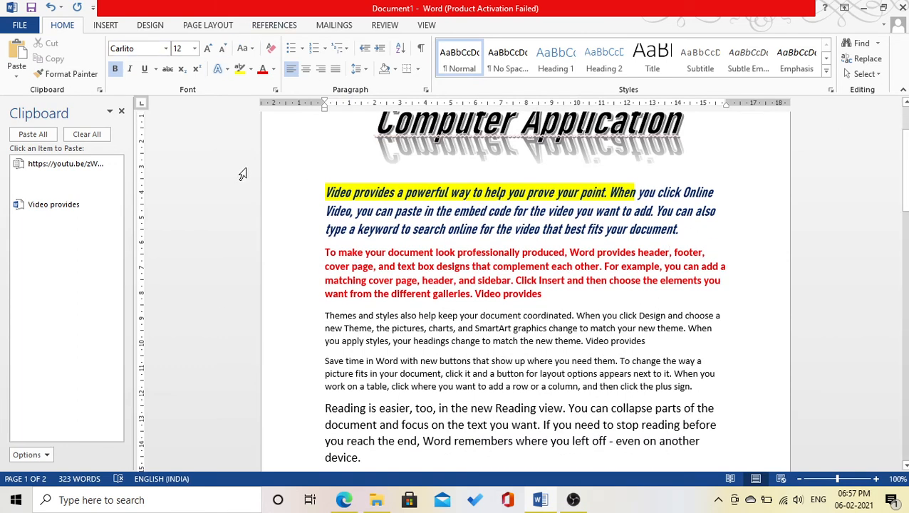
{"action": "scroll", "coordinate": [475, 228], "scroll_direction": "up", "scroll_amount": 1}
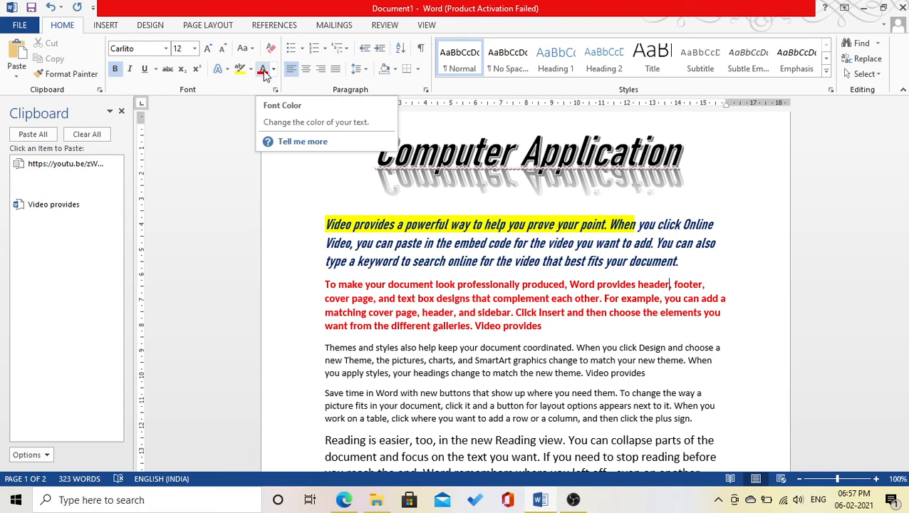
{"action": "left_click", "coordinate": [377, 157]}
{"action": "left_click", "coordinate": [376, 299]}
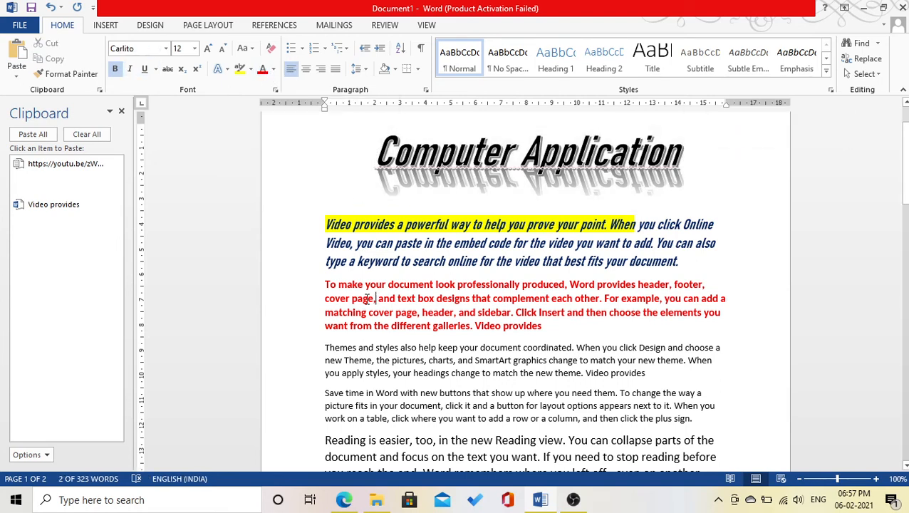
{"action": "left_click_drag", "start_coordinate": [324, 285], "coordinate": [599, 333]}
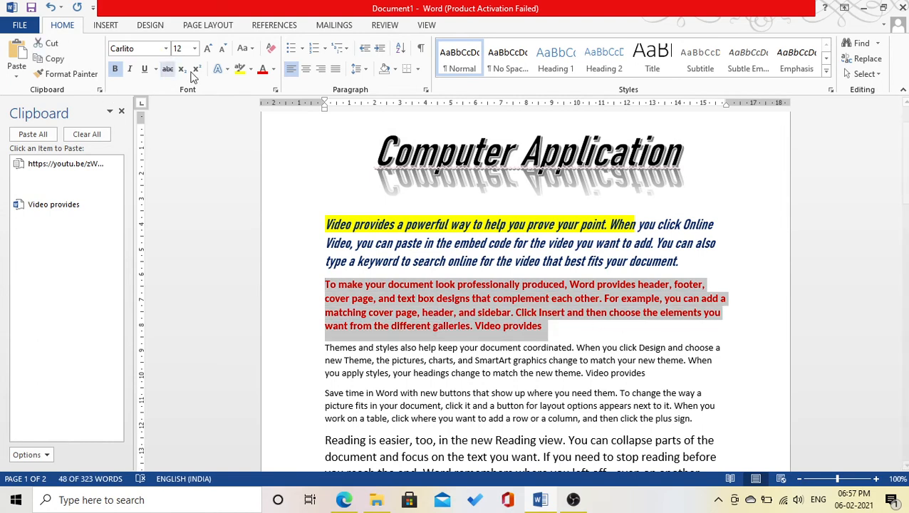
{"action": "left_click", "coordinate": [274, 69]}
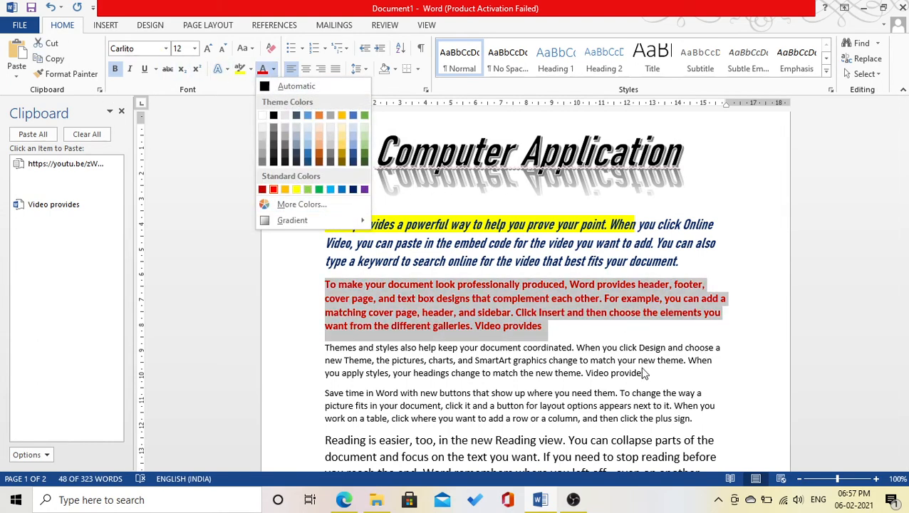
{"action": "key", "text": "Escape"}
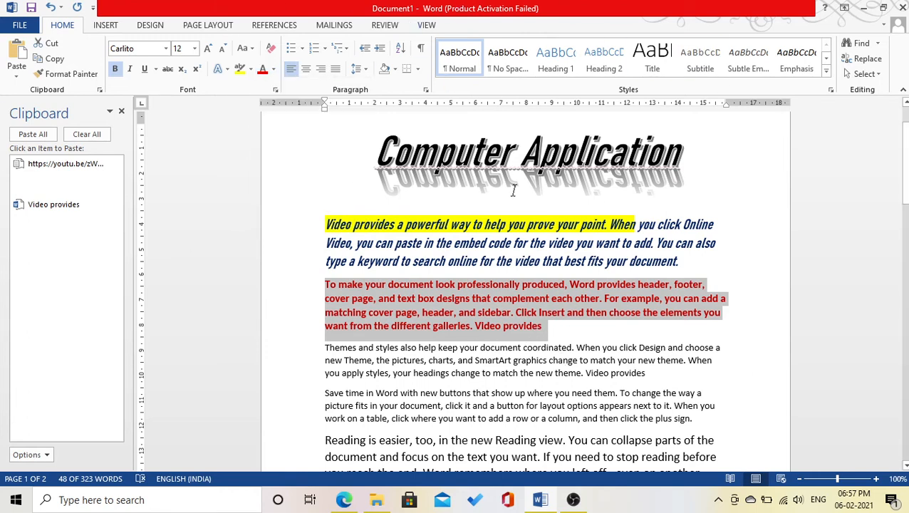
{"action": "scroll", "coordinate": [513, 191], "scroll_direction": "down", "scroll_amount": 1}
{"action": "scroll", "coordinate": [498, 164], "scroll_direction": "up", "scroll_amount": 2}
{"action": "scroll", "coordinate": [487, 140], "scroll_direction": "down", "scroll_amount": 2}
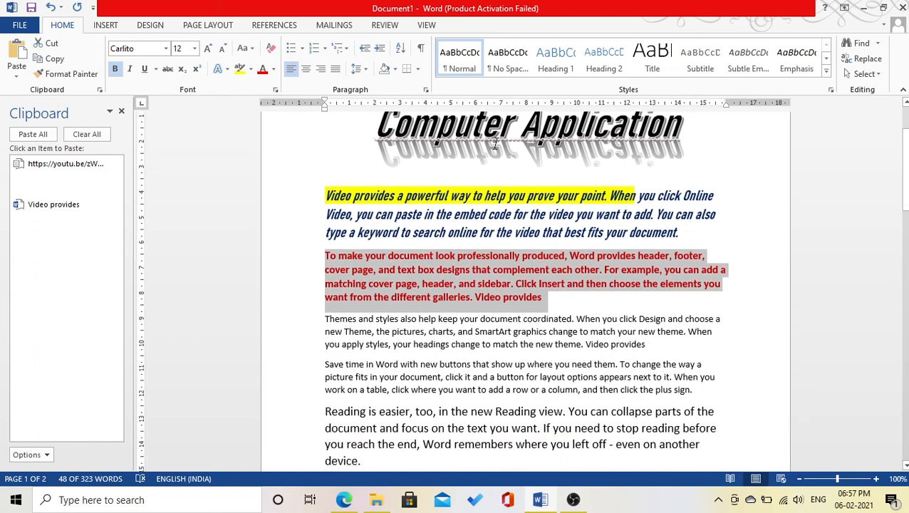
{"action": "scroll", "coordinate": [495, 143], "scroll_direction": "down", "scroll_amount": 1}
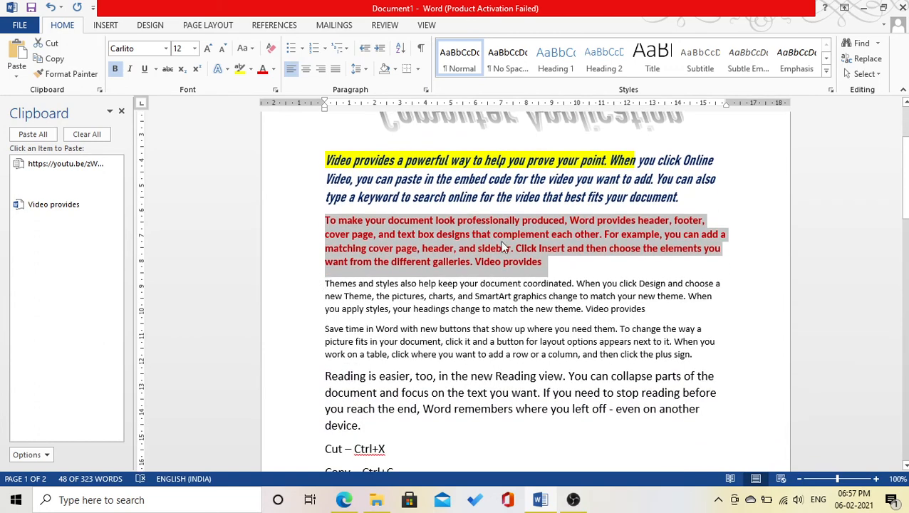
{"action": "scroll", "coordinate": [503, 246], "scroll_direction": "up", "scroll_amount": 2}
{"action": "scroll", "coordinate": [428, 299], "scroll_direction": "down", "scroll_amount": 3}
{"action": "scroll", "coordinate": [330, 326], "scroll_direction": "down", "scroll_amount": 1}
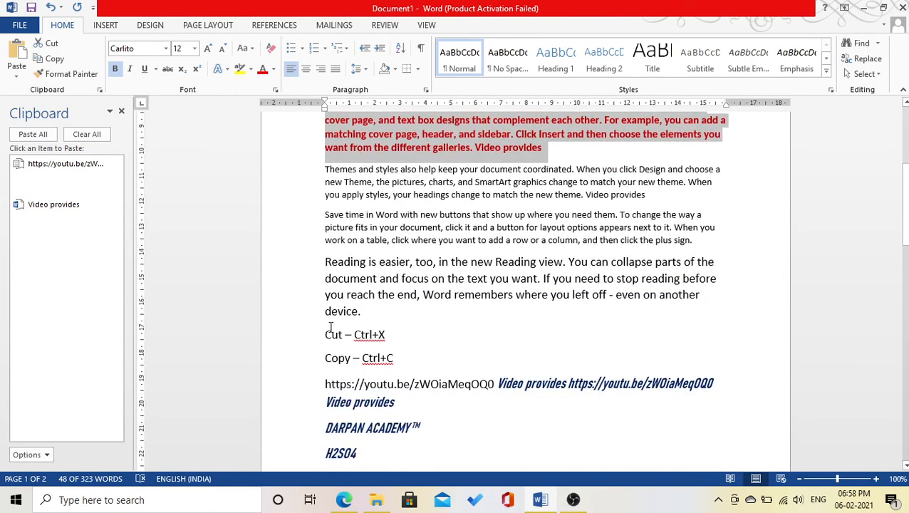
{"action": "scroll", "coordinate": [329, 326], "scroll_direction": "down", "scroll_amount": 1}
{"action": "scroll", "coordinate": [327, 280], "scroll_direction": "up", "scroll_amount": 7}
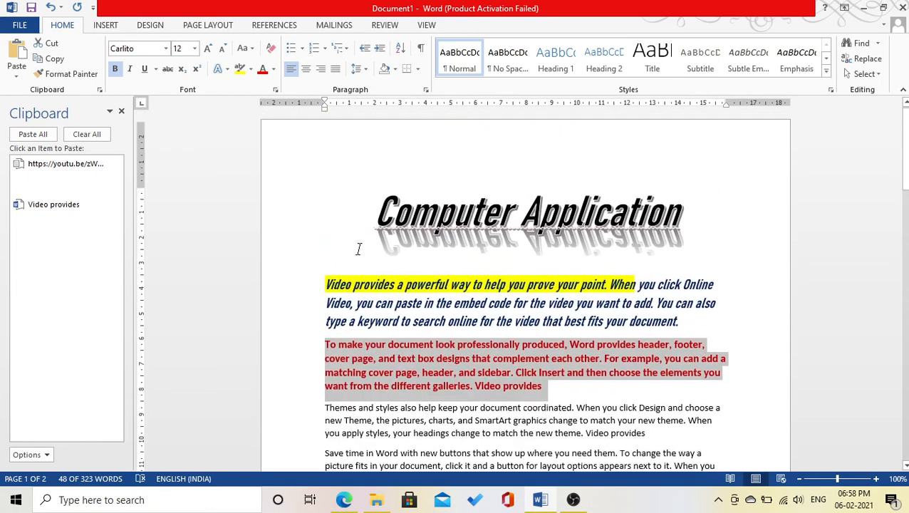
{"action": "left_click_drag", "start_coordinate": [374, 222], "coordinate": [819, 235]}
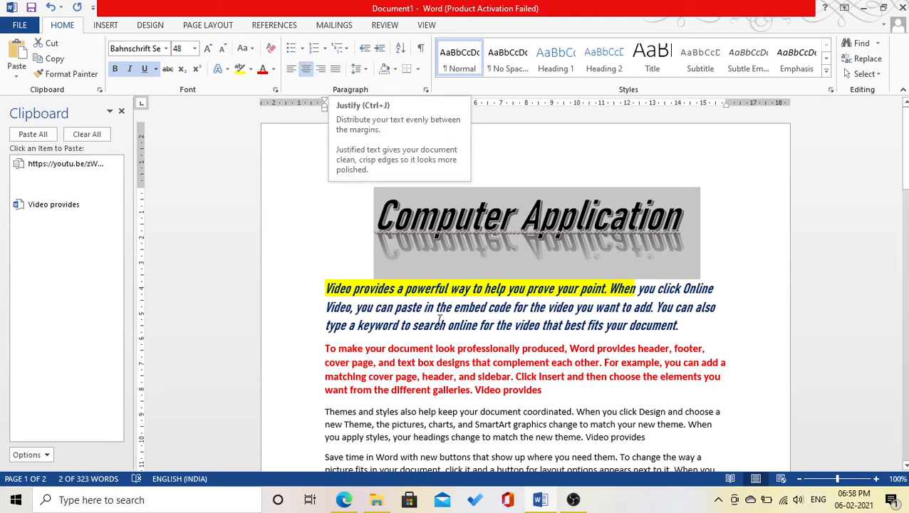
Apply justified, left, then centred alignment to the 'Themes and styles' paragraph, finishing right-aligned.
{"action": "scroll", "coordinate": [269, 366], "scroll_direction": "down", "scroll_amount": 3}
{"action": "left_click_drag", "start_coordinate": [348, 320], "coordinate": [664, 354]}
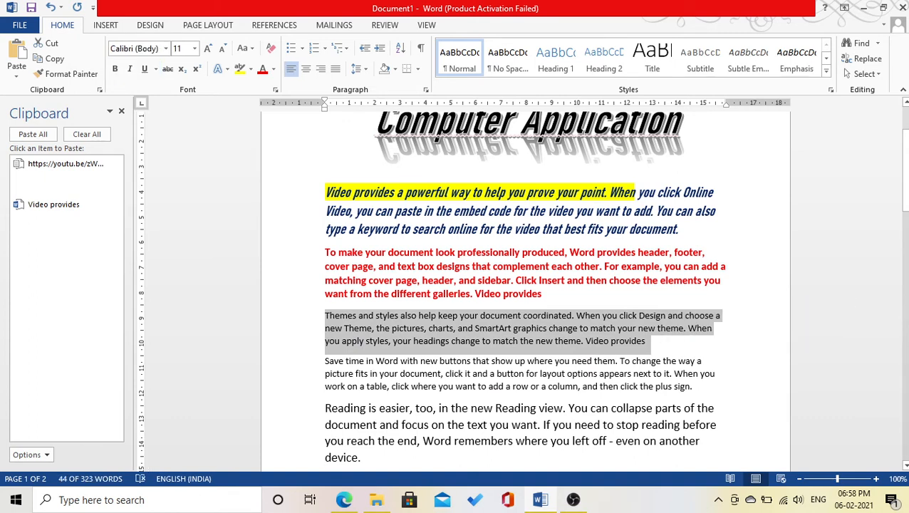
{"action": "key", "text": "ctrl+j"}
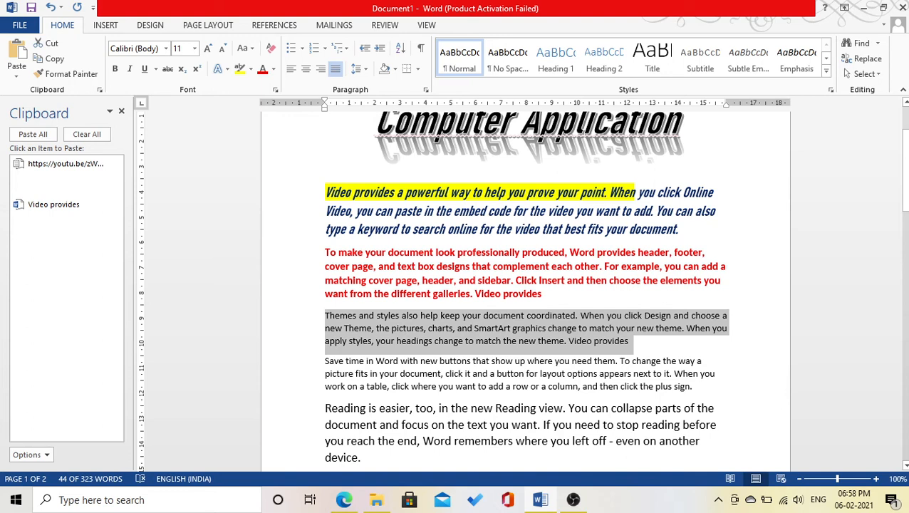
{"action": "key", "text": "ctrl+l"}
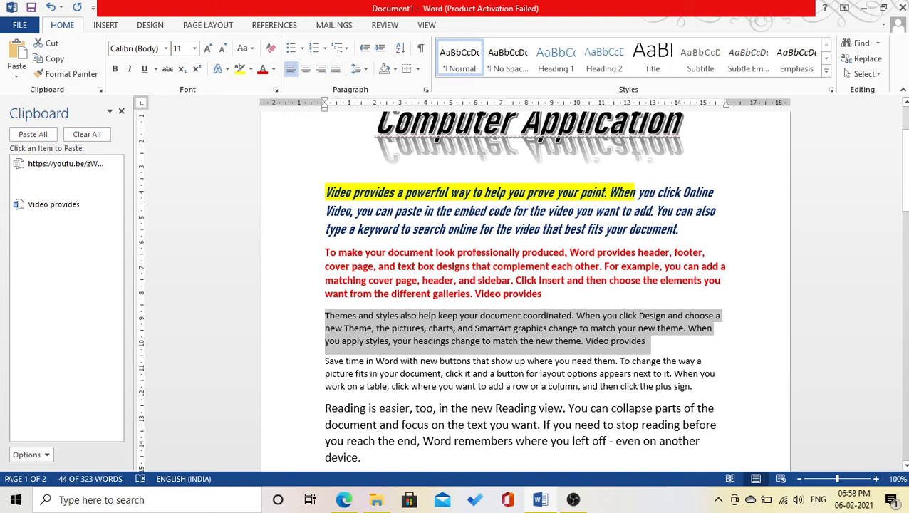
{"action": "key", "text": "ctrl+e"}
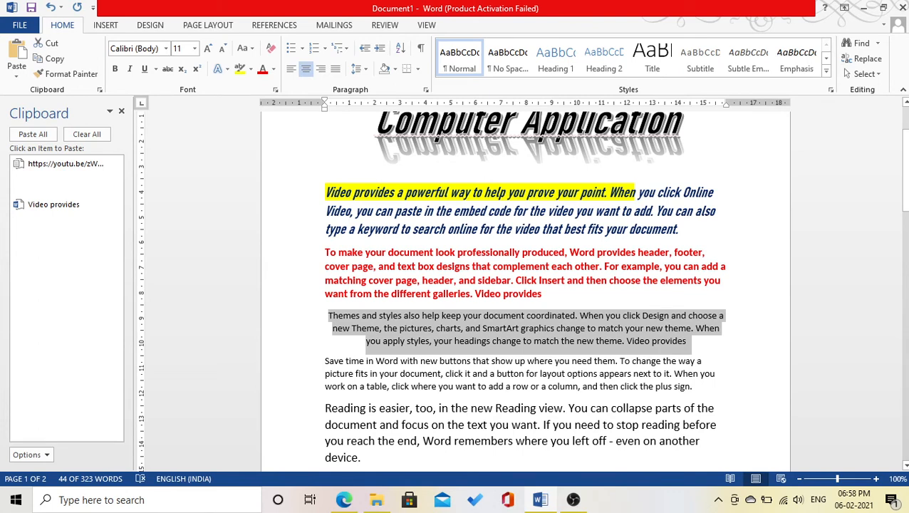
{"action": "key", "text": "ctrl+r"}
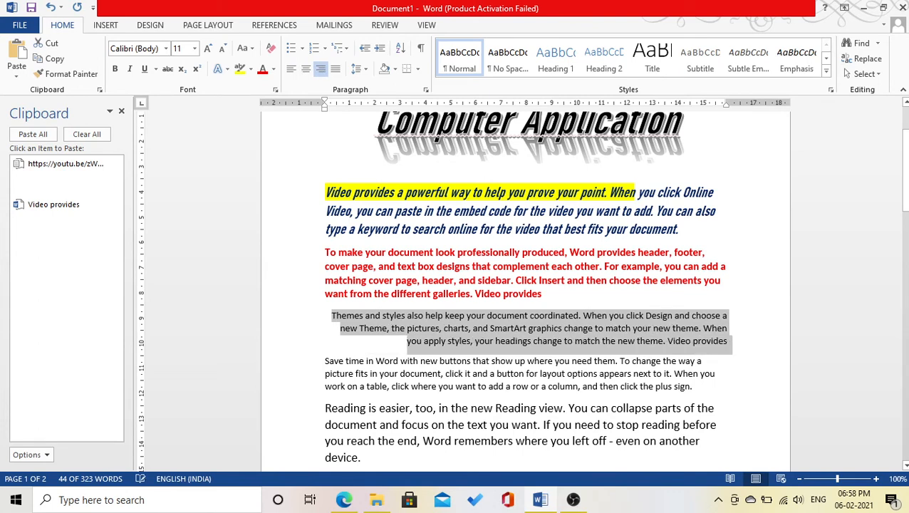